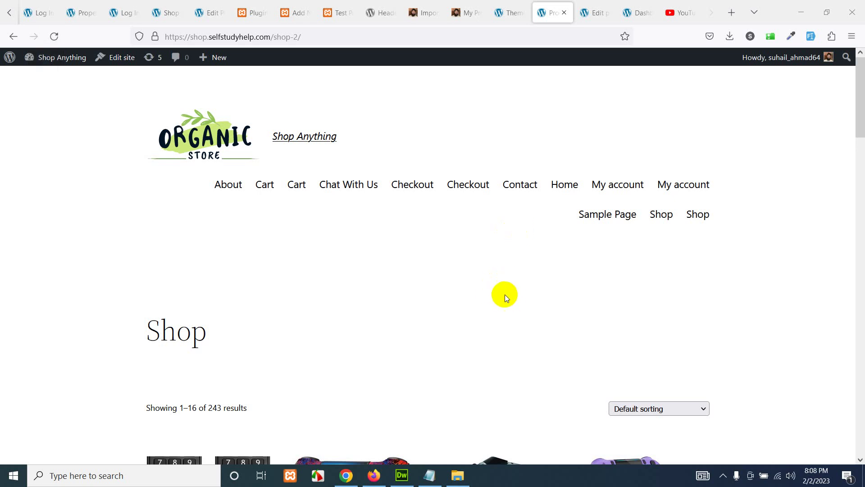
Browse the Shop page, then view the installed themes with Astra's card highlighted.
scroll(504, 296, "down", 4)
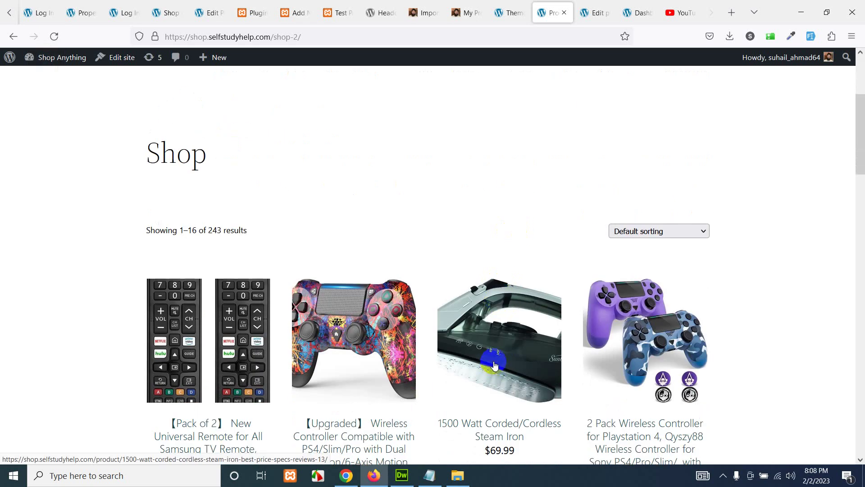
scroll(494, 365, "up", 4)
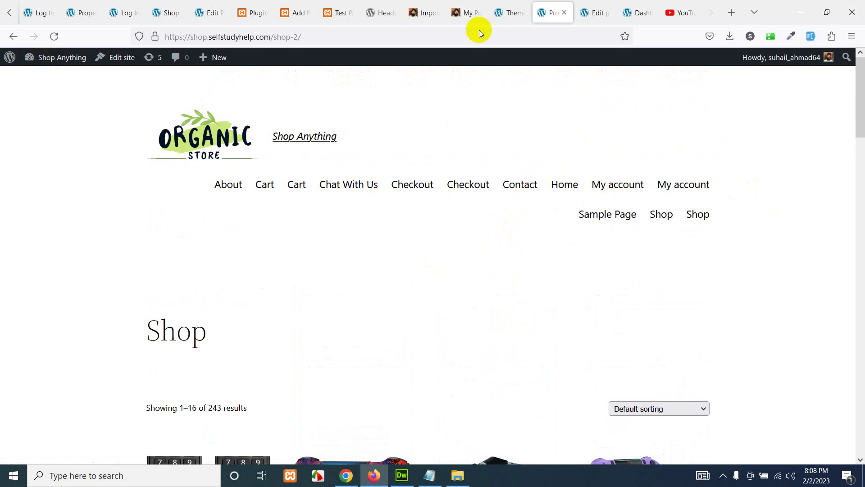
left_click(508, 13)
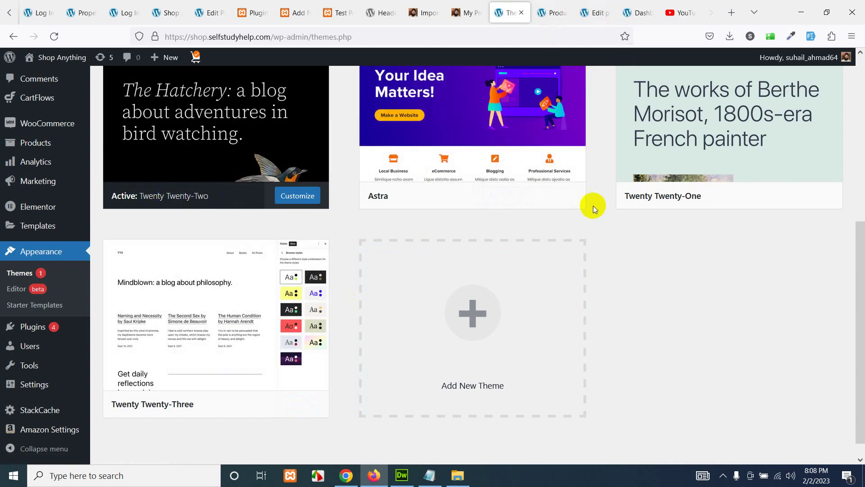
mouse_move(485, 171)
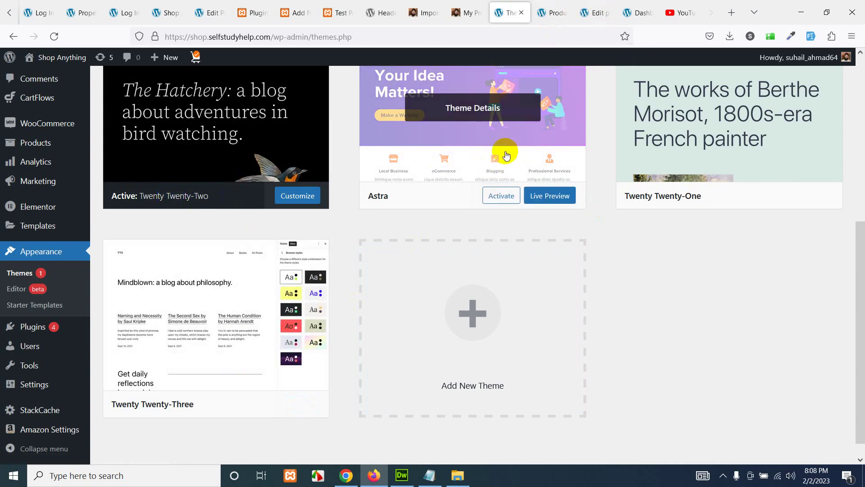
mouse_move(260, 137)
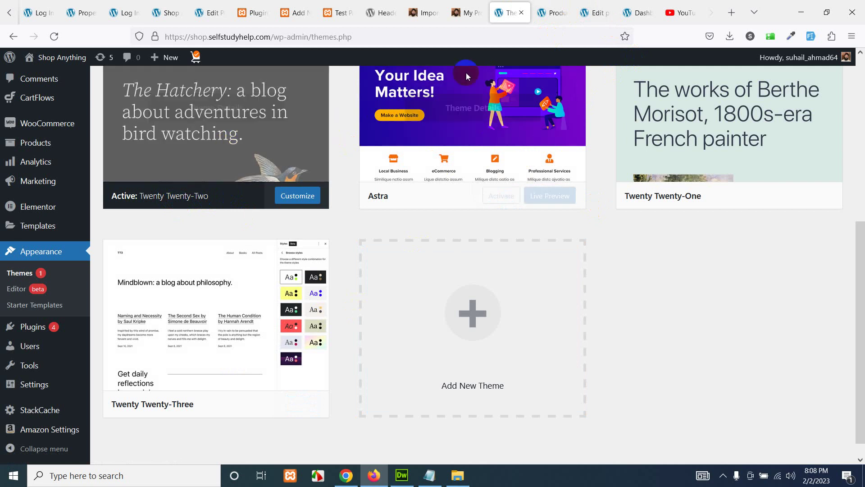
Return to the storefront Shop page and scroll through its 243 products.
left_click(558, 5)
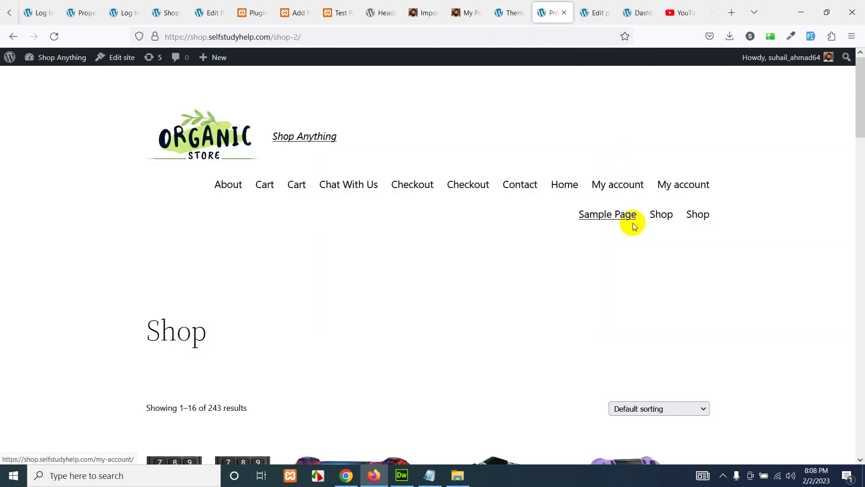
scroll(550, 247, "down", 5)
scroll(266, 215, "down", 2)
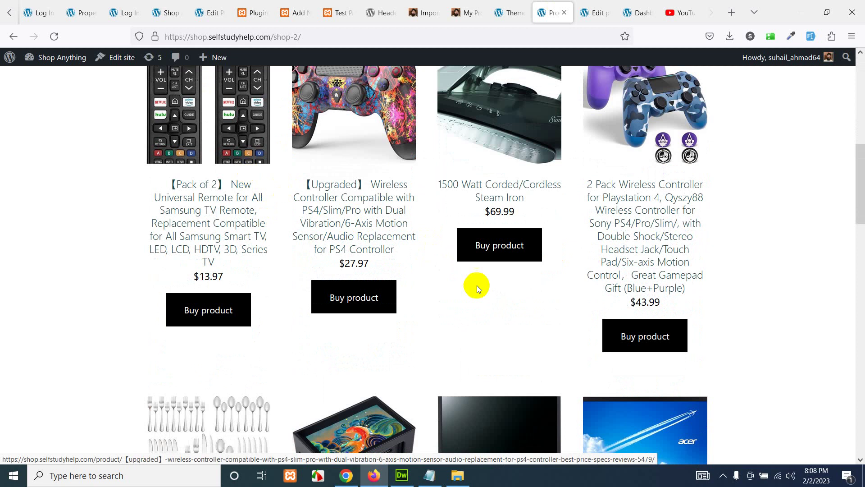
scroll(476, 285, "down", 5)
scroll(544, 252, "down", 5)
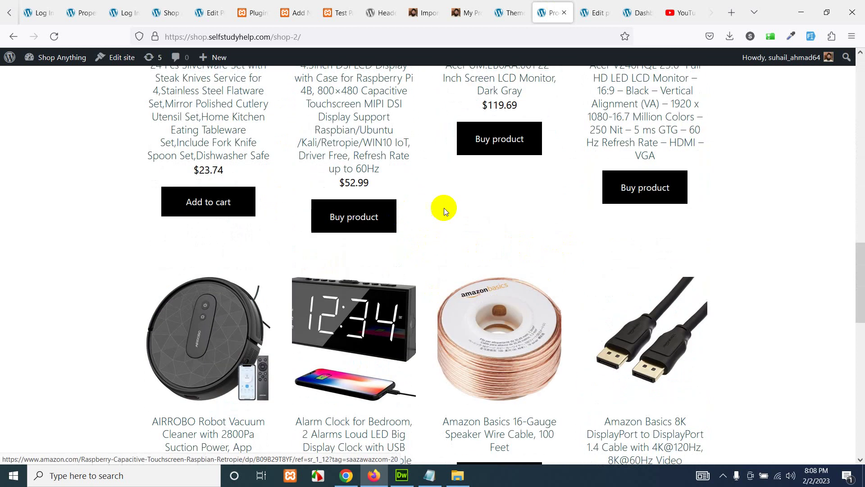
scroll(540, 274, "up", 20)
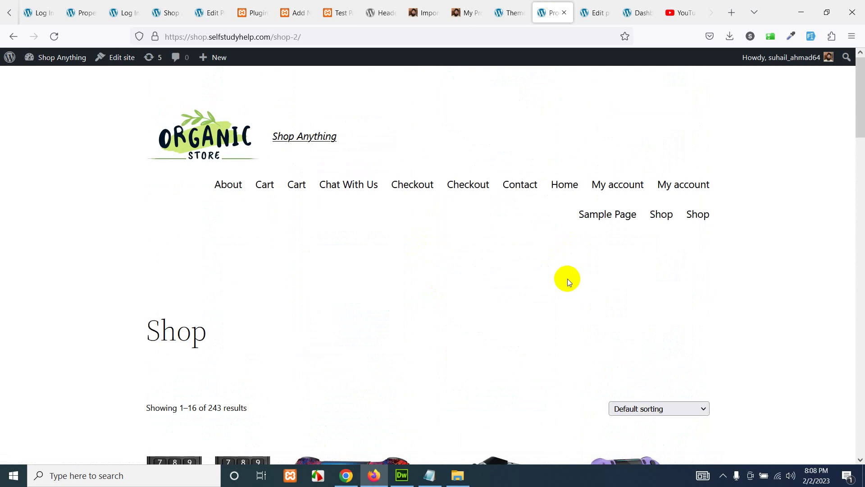
Glance at the installed themes page, then come back and scroll the Shop listing.
left_click(513, 6)
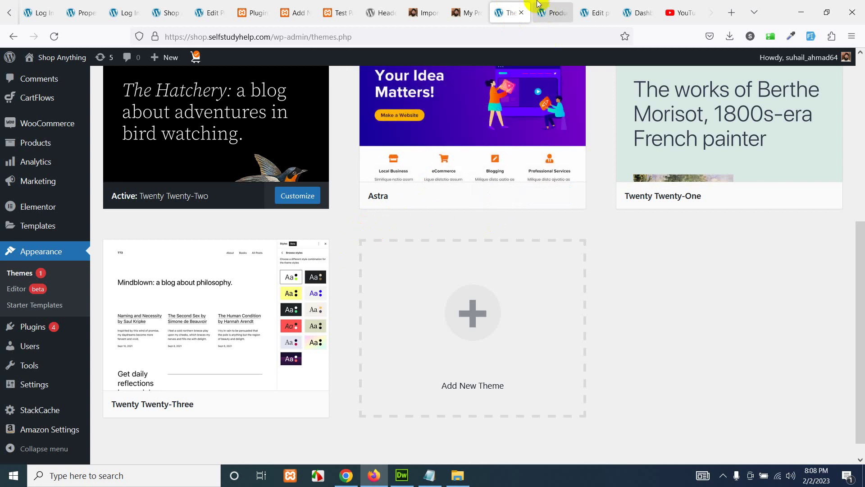
key("ctrl+Tab")
scroll(394, 238, "down", 7)
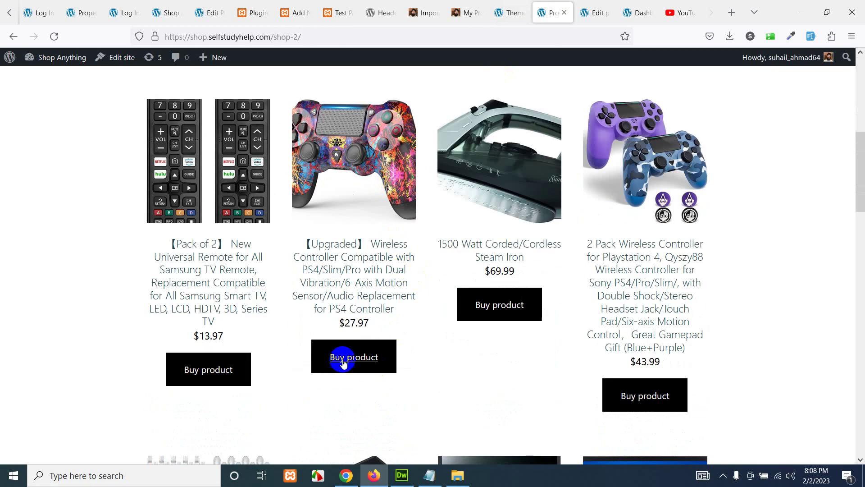
scroll(342, 357, "down", 10)
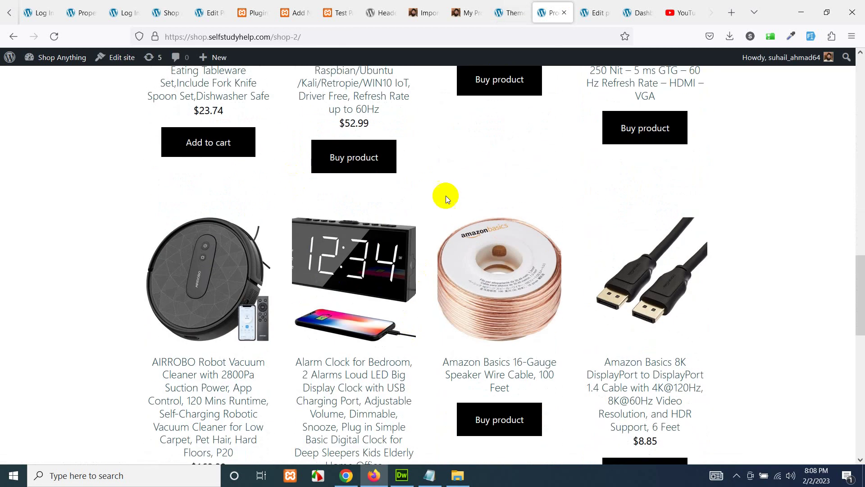
scroll(618, 259, "up", 2)
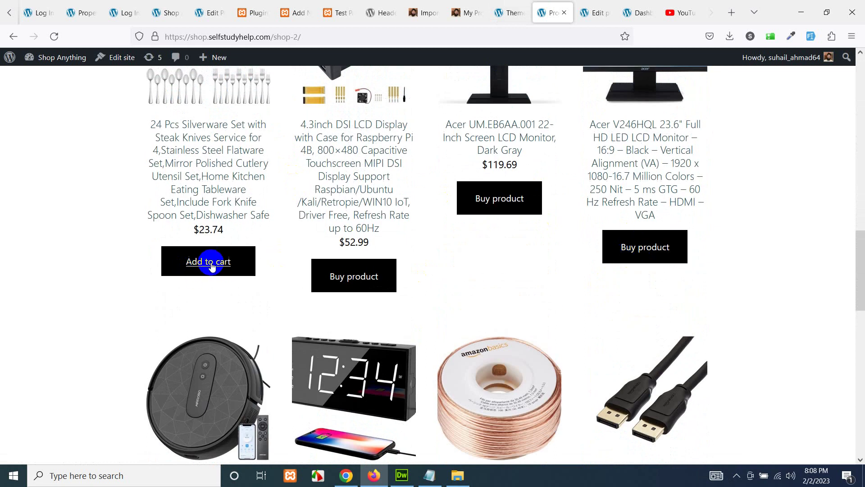
scroll(202, 277, "up", 2)
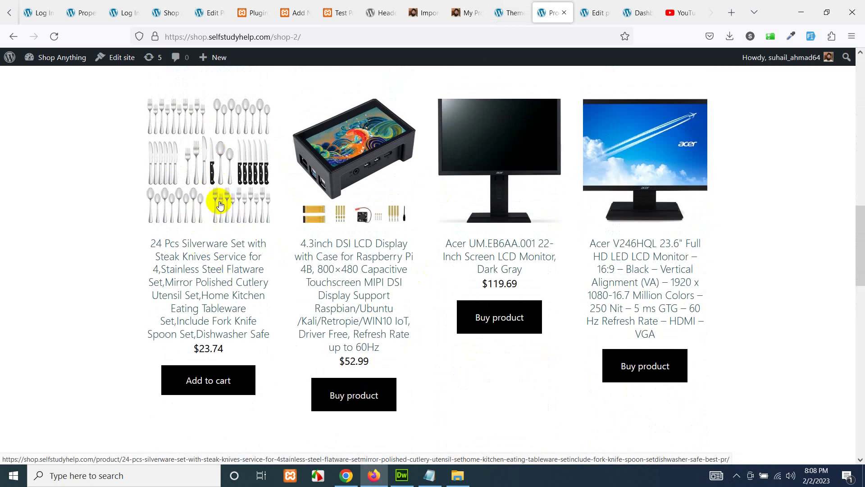
Add the 24 Pcs Silverware Set to the cart.
left_click(216, 382)
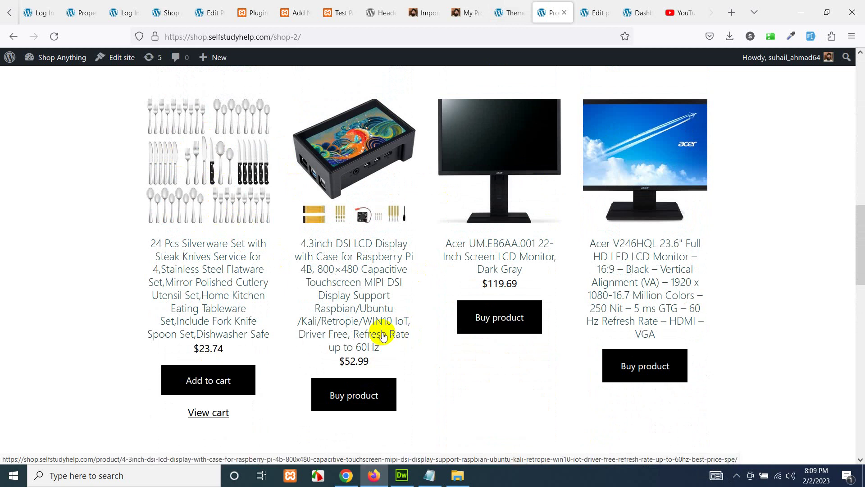
scroll(381, 352, "down", 15)
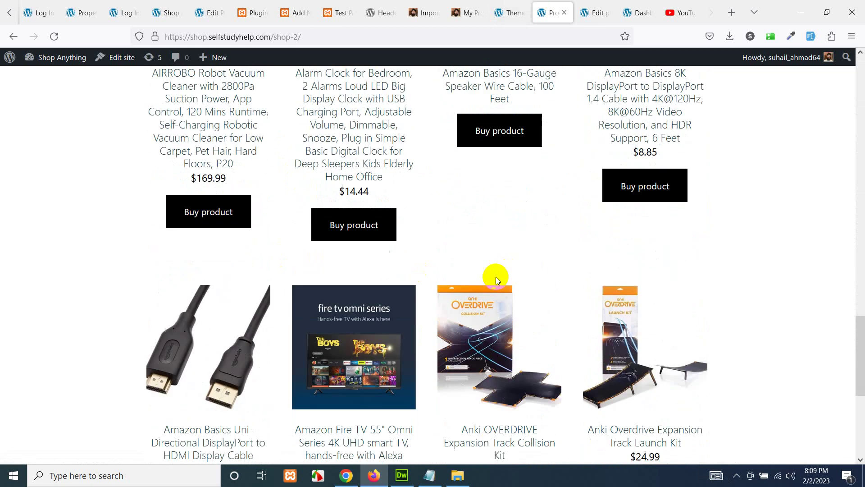
left_click(680, 335)
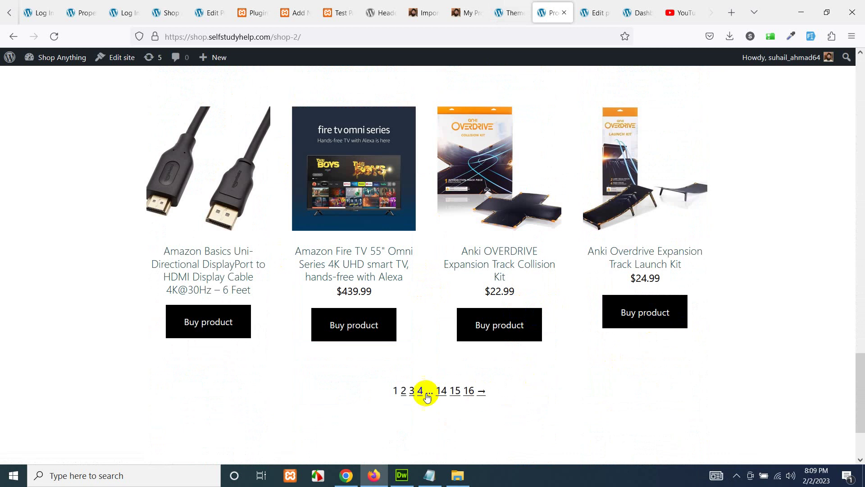
scroll(531, 334, "up", 15)
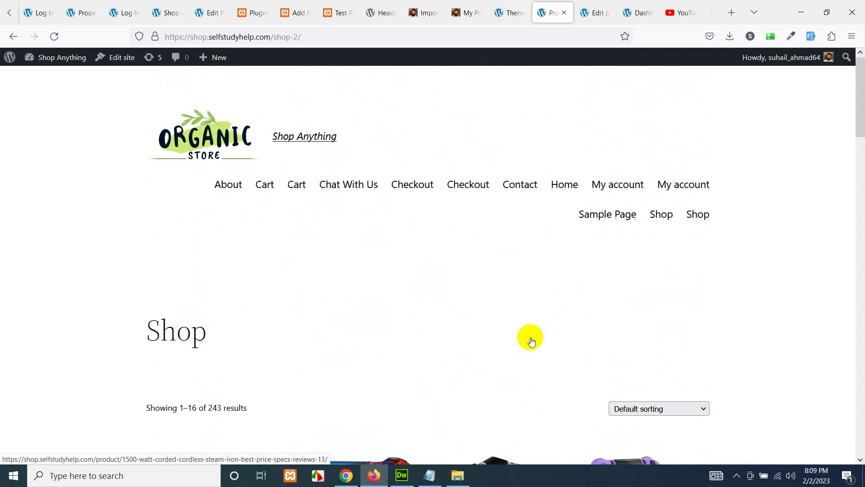
scroll(527, 338, "down", 15)
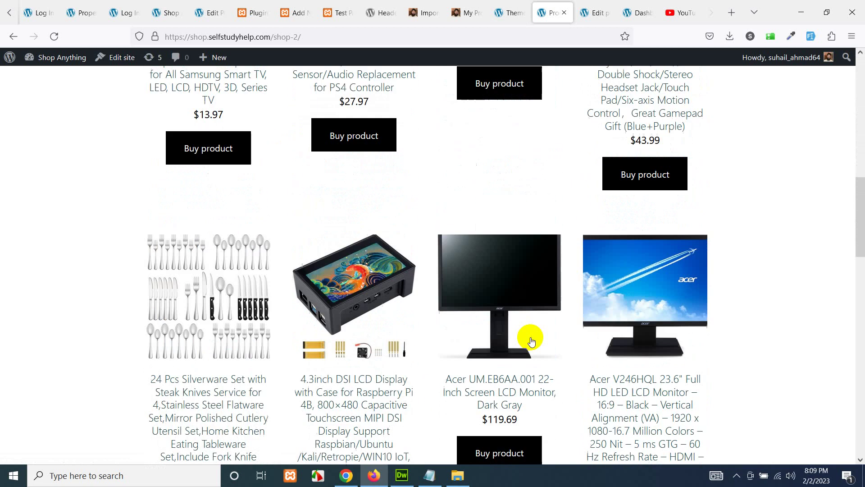
left_click(392, 331)
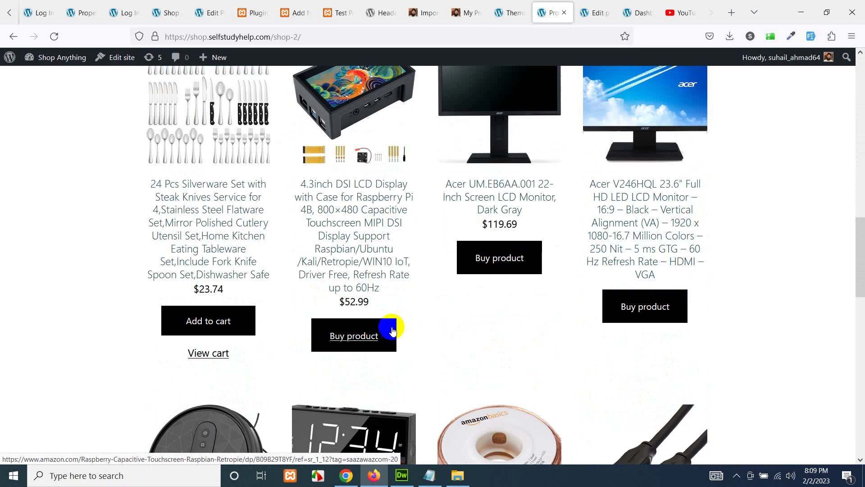
scroll(392, 330, "down", 3)
left_click(194, 201)
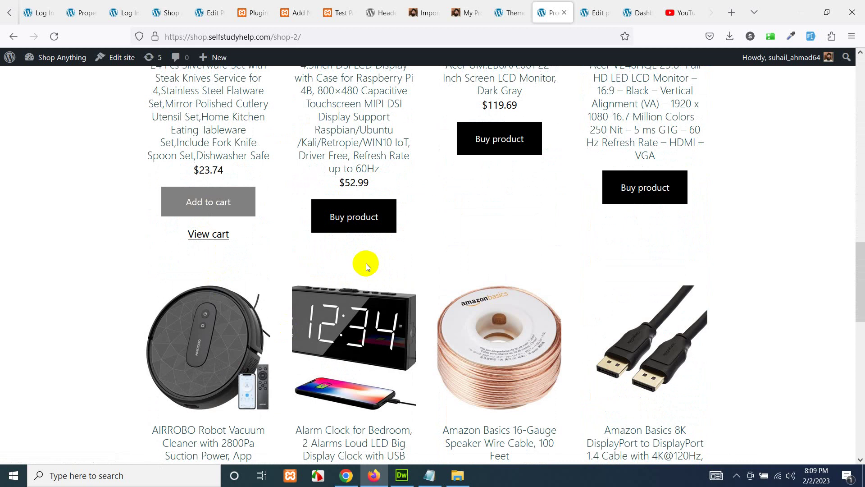
scroll(513, 263, "down", 15)
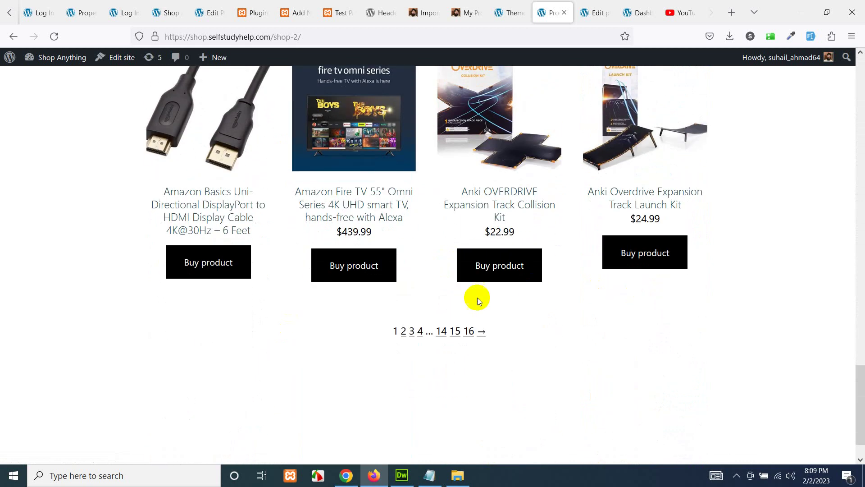
On Shop page 2, add the Click N' Play firefighting set to the cart.
left_click(404, 331)
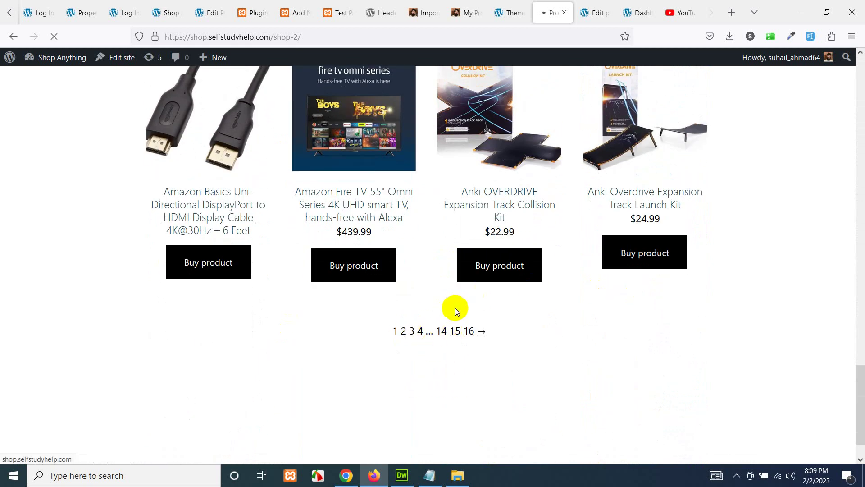
left_click(530, 269)
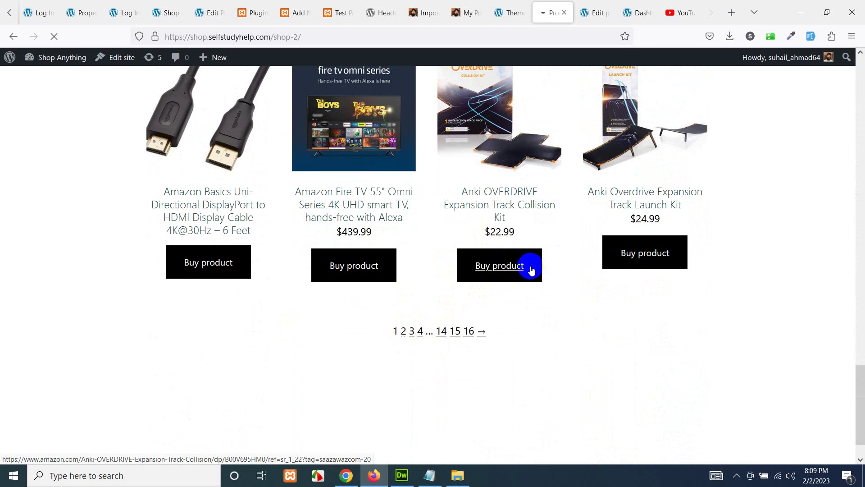
scroll(434, 308, "down", 10)
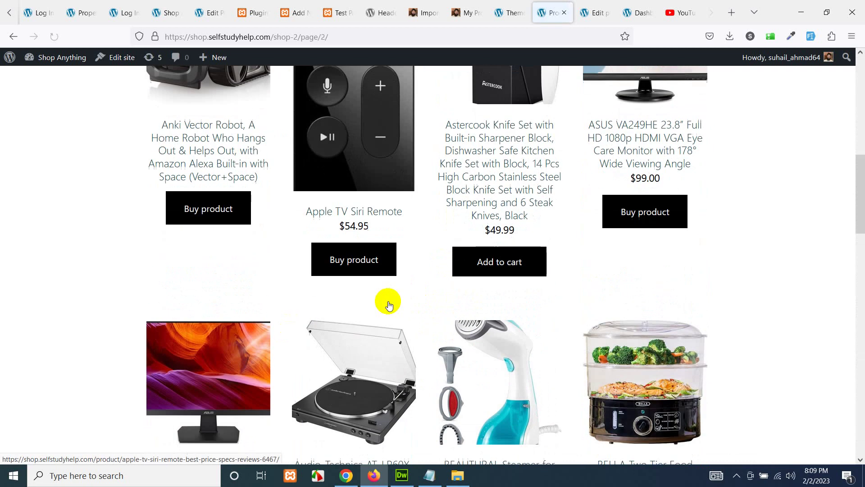
scroll(390, 305, "down", 10)
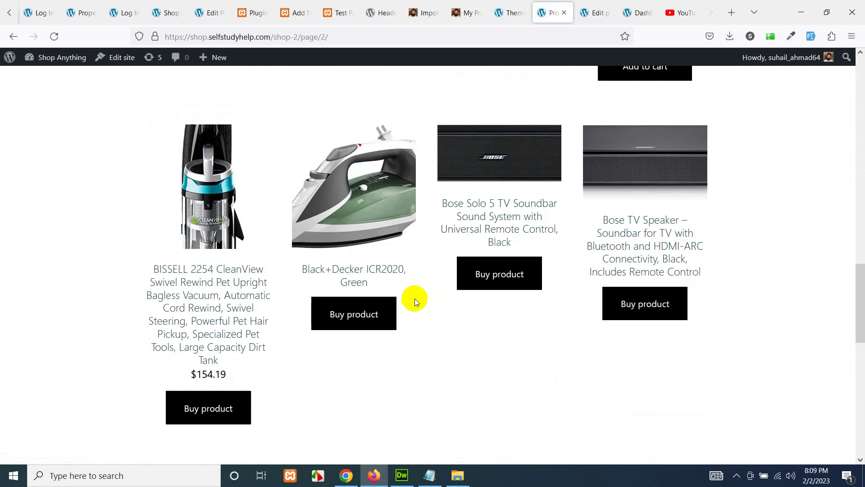
scroll(414, 298, "down", 2)
scroll(560, 315, "down", 8)
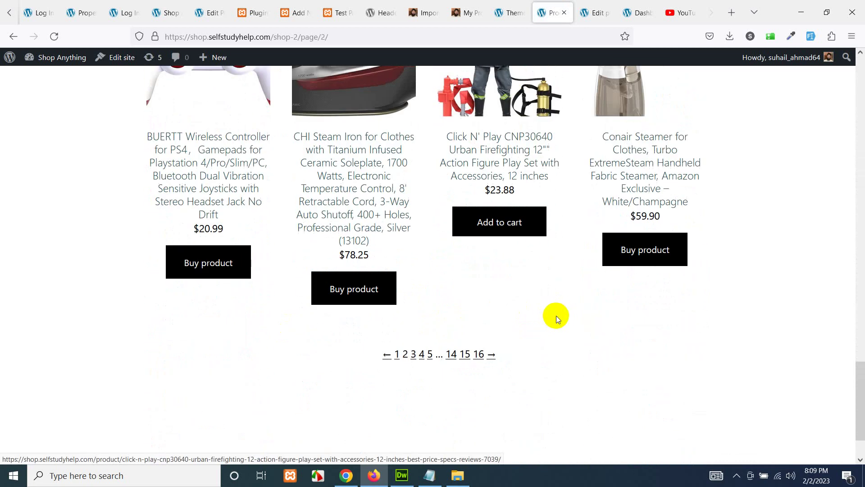
left_click(495, 222)
scroll(617, 318, "up", 15)
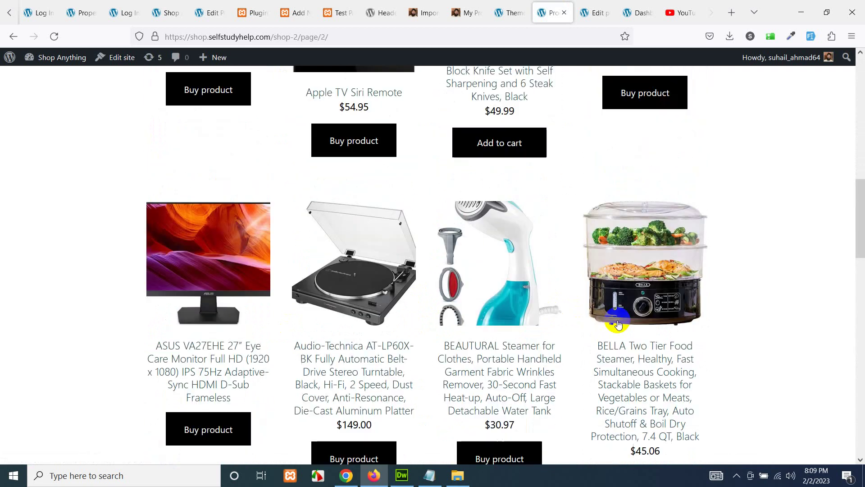
scroll(617, 319, "up", 10)
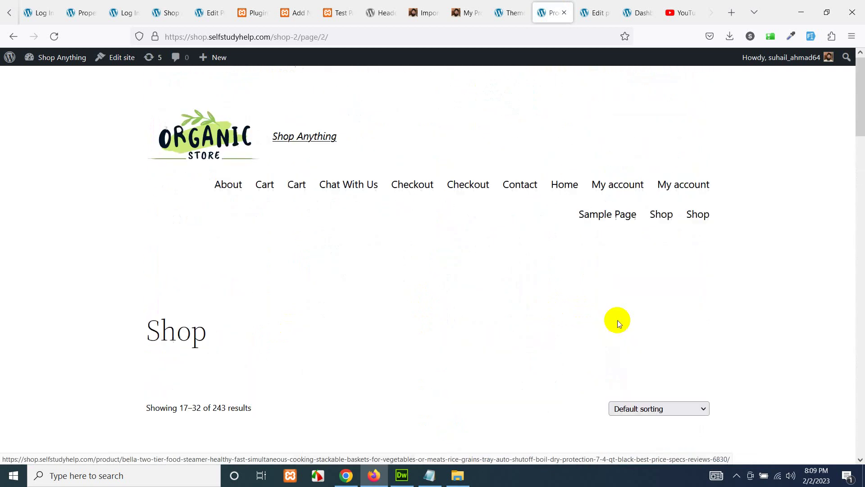
Review the two added products on the Cart page, then return to the Home page.
left_click(297, 186)
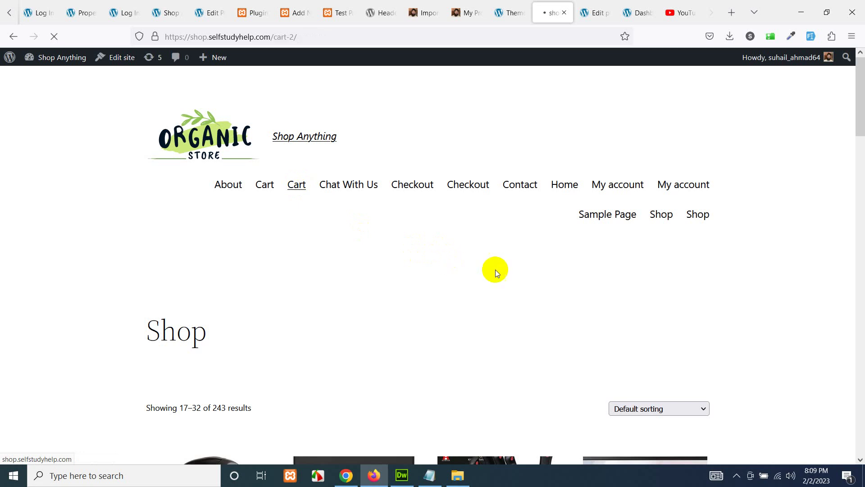
scroll(541, 322, "down", 6)
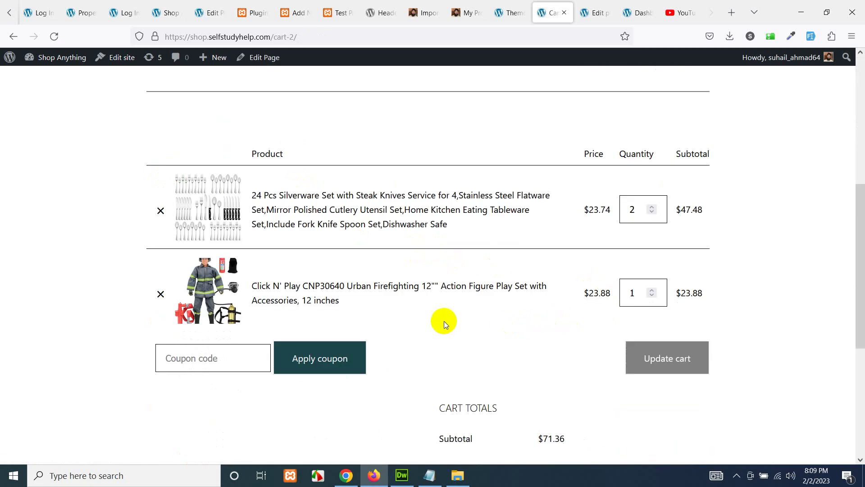
scroll(542, 311, "up", 5)
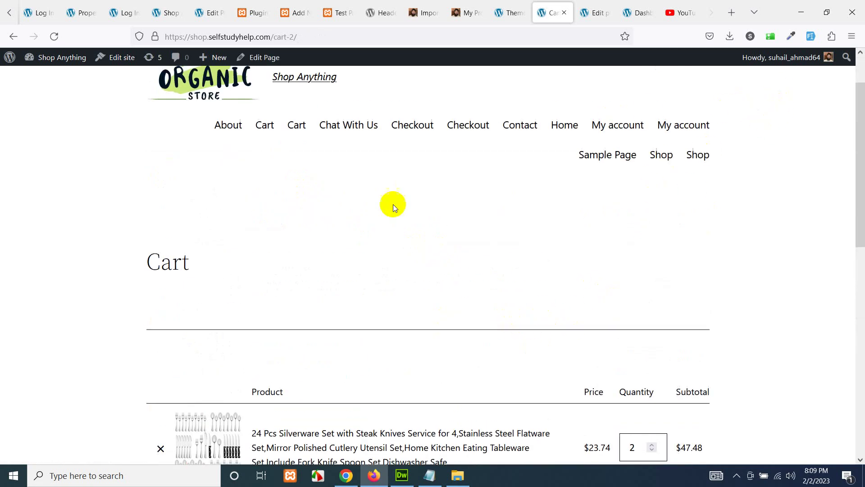
left_click(216, 87)
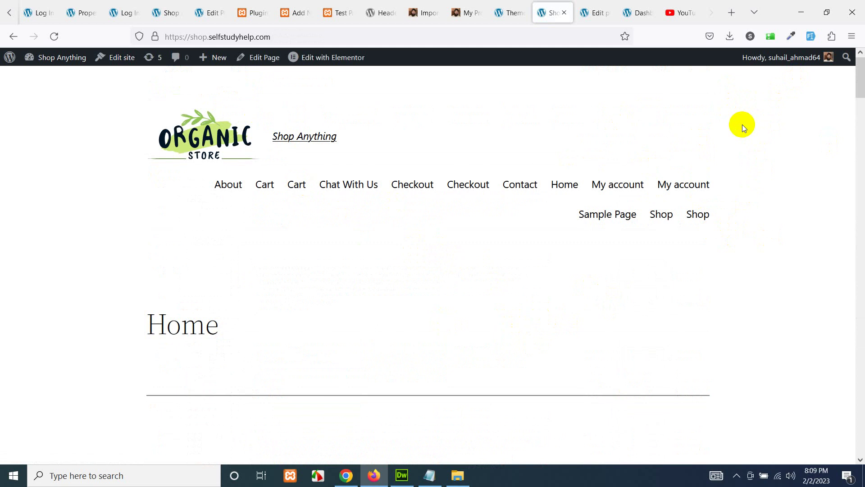
scroll(675, 324, "down", 6)
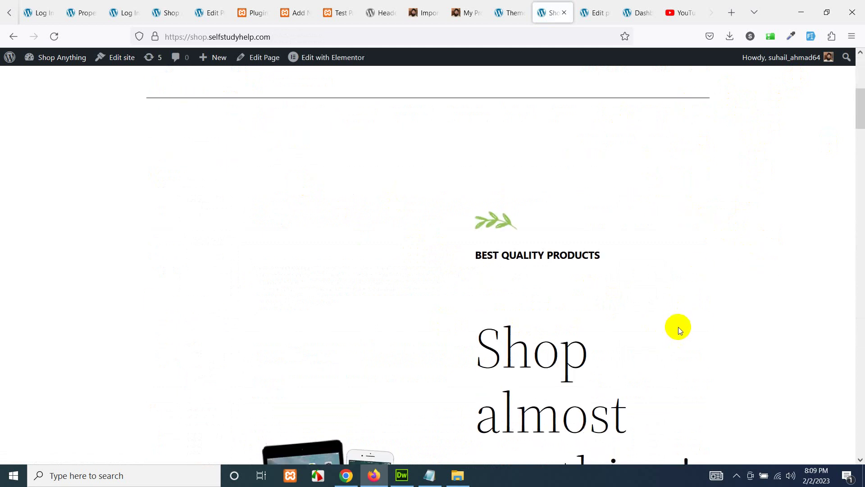
scroll(678, 326, "up", 6)
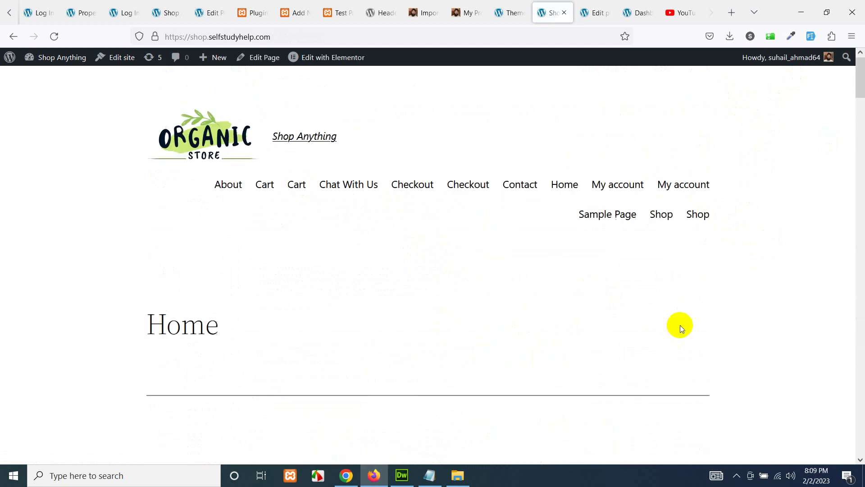
Search Plugins > Add New for 'floating cart' to find XT Floating Cart for WooCommerce.
left_click(509, 13)
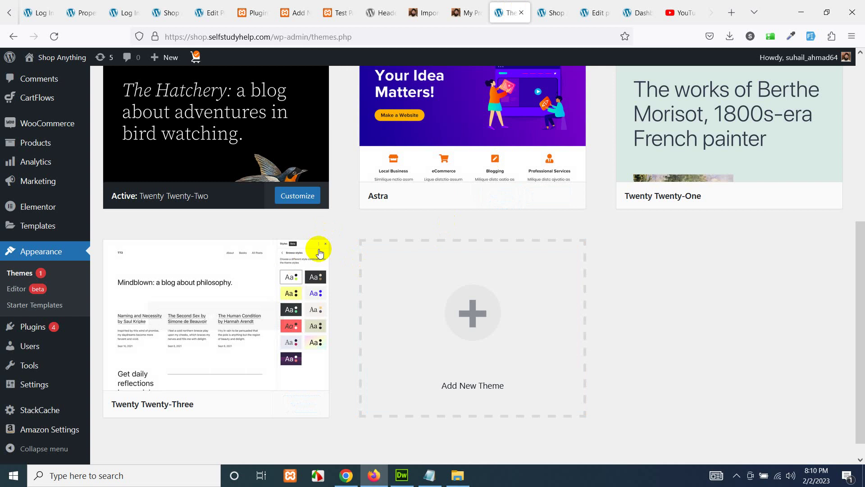
scroll(45, 280, "down", 1)
mouse_move(20, 332)
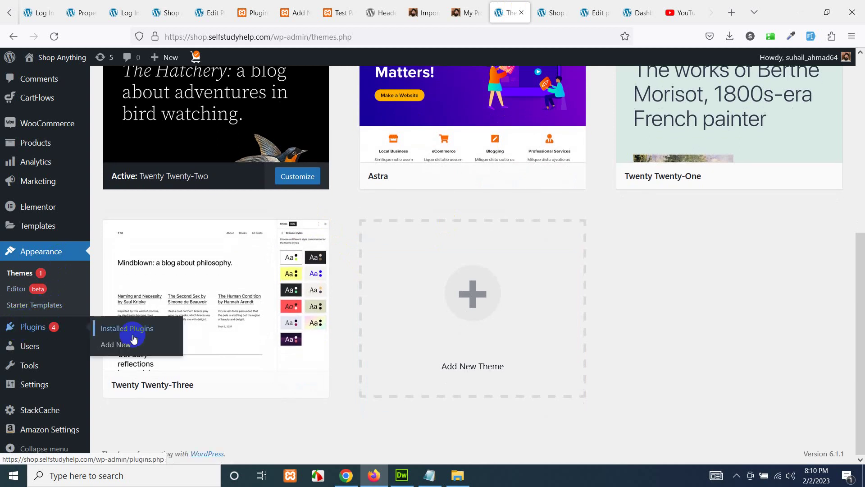
left_click(120, 353)
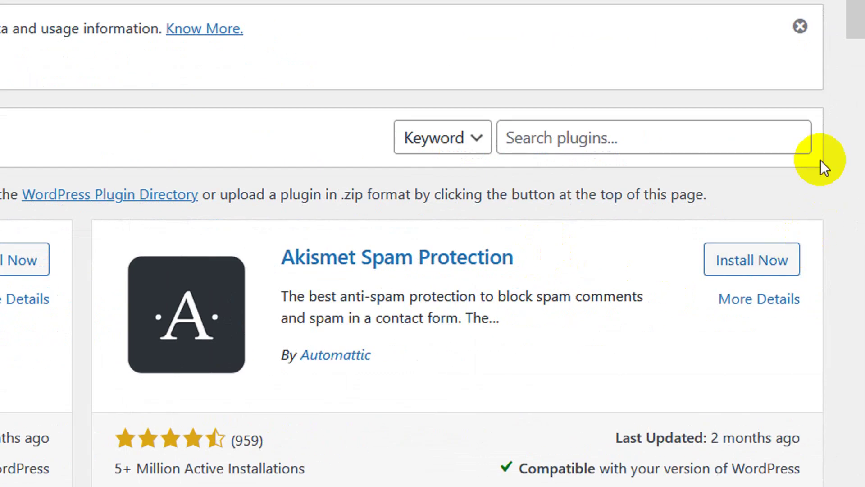
left_click(787, 244)
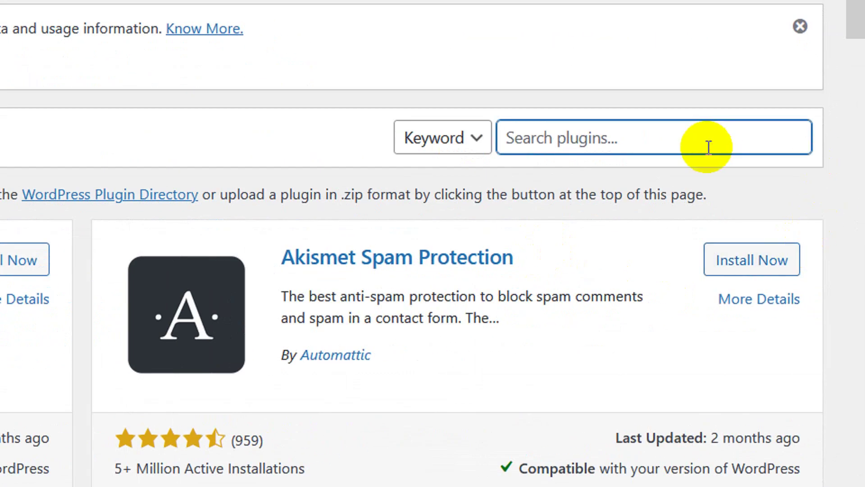
type("floating cart")
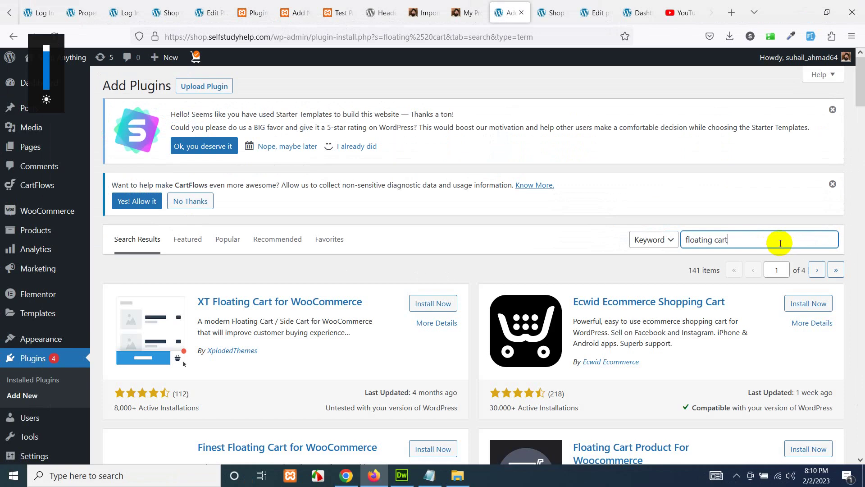
scroll(404, 242, "down", 3)
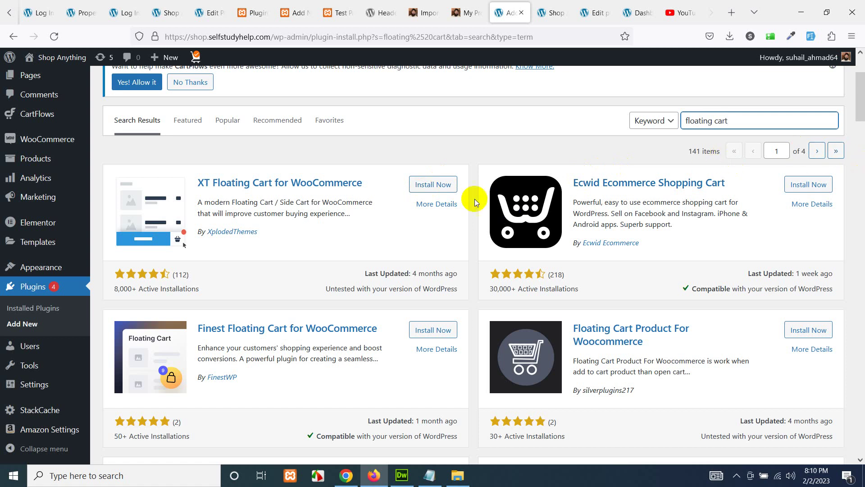
Install XT Floating Cart for WooCommerce from the search results.
left_click(431, 185)
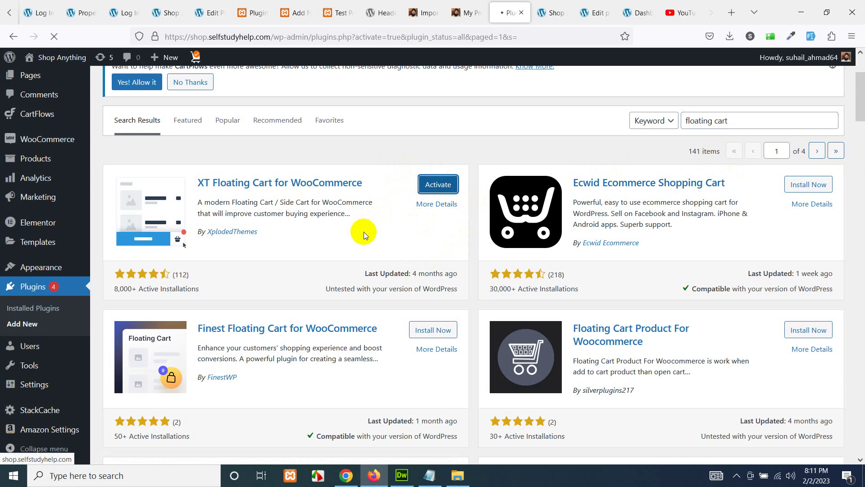
scroll(288, 268, "down", 3)
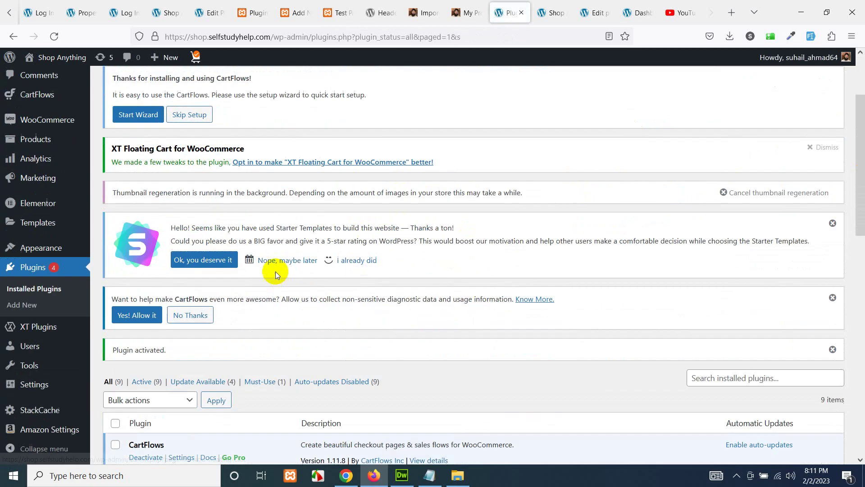
mouse_move(10, 329)
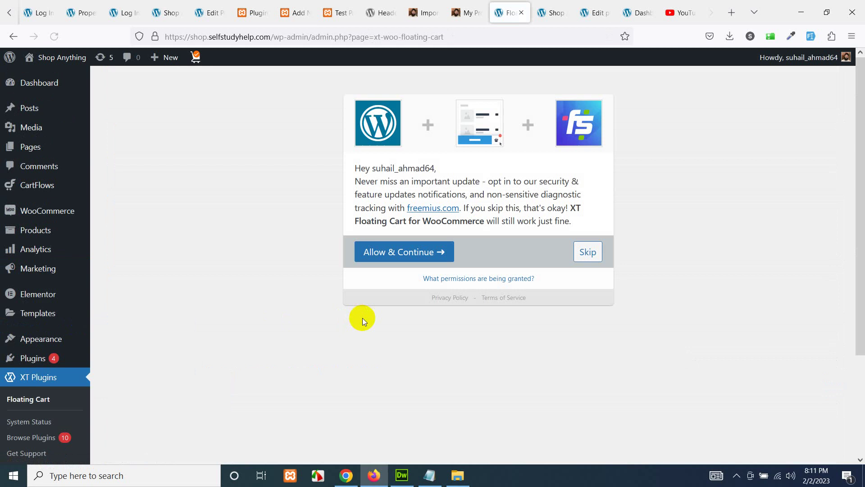
Skip the data-sharing opt-in and open the Floating Cart General settings in the Customizer.
left_click(586, 253)
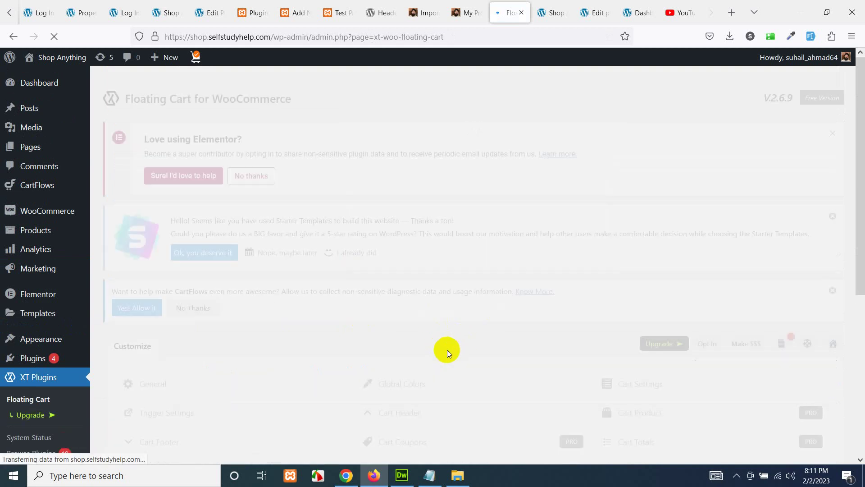
scroll(448, 353, "down", 1)
scroll(448, 353, "down", 5)
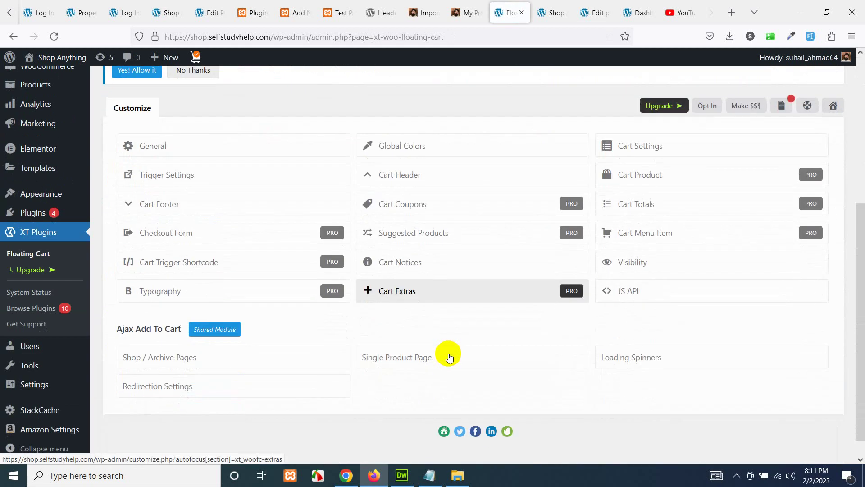
scroll(456, 399, "up", 3)
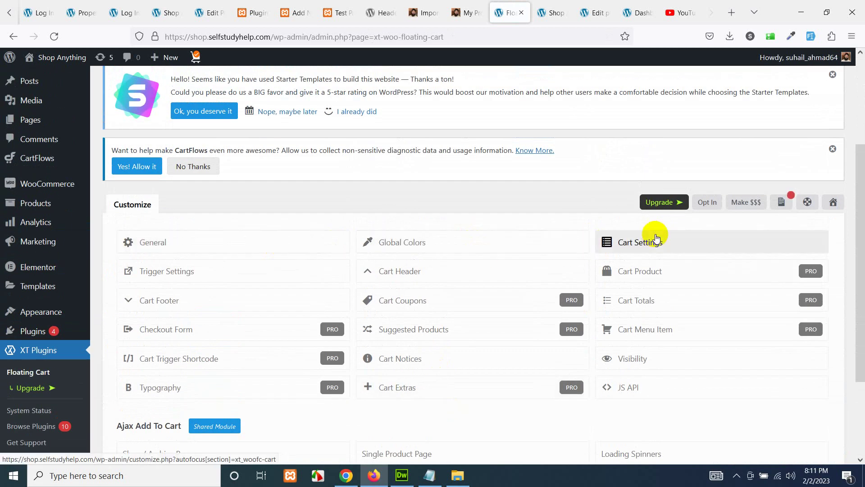
left_click(288, 238)
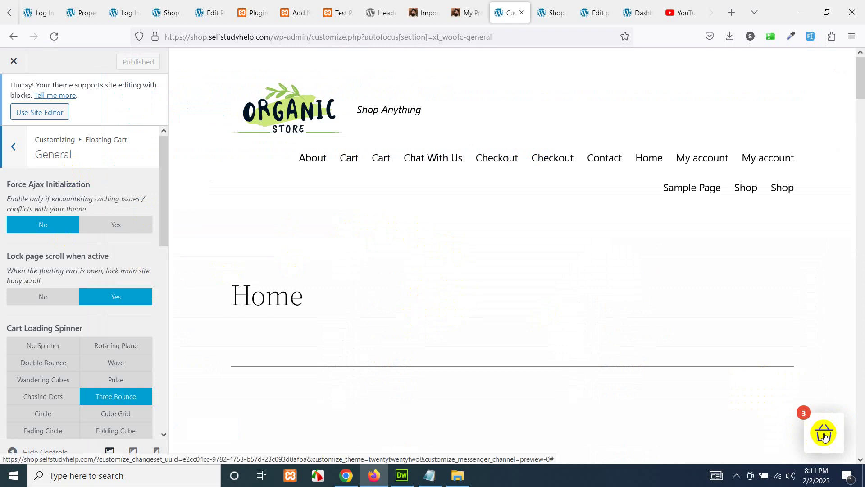
Reload the storefront to show the floating cart, then browse the Shop product grid.
left_click(550, 12)
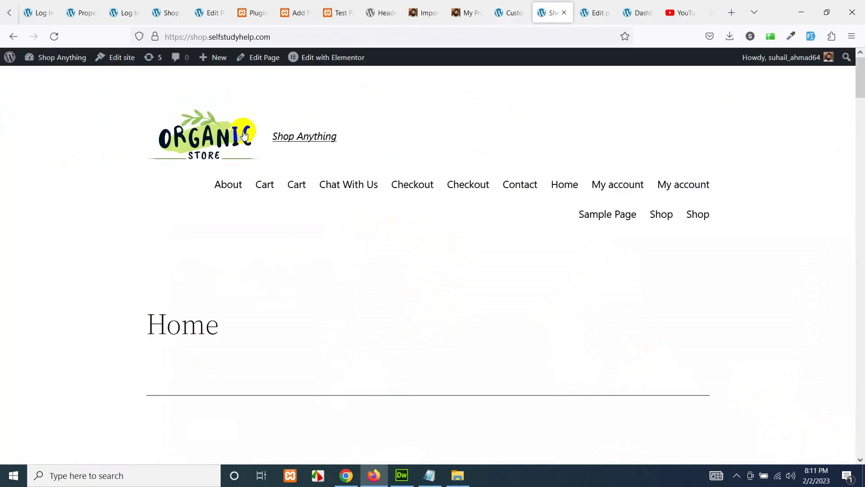
left_click(54, 36)
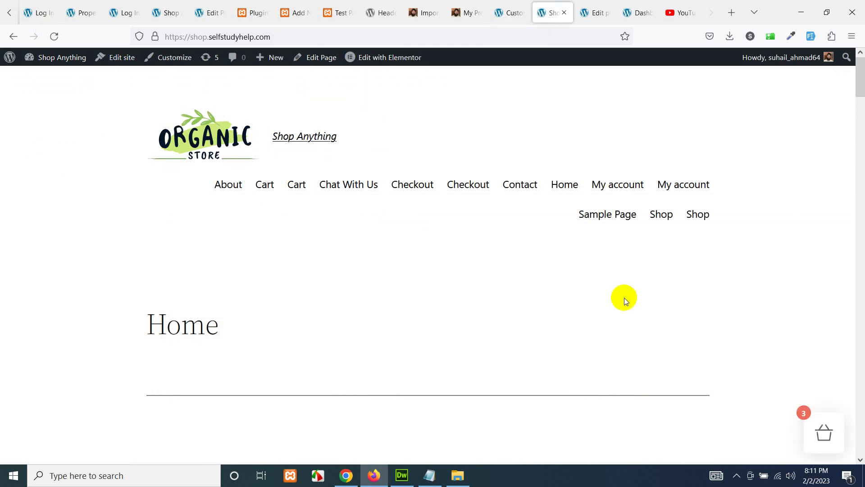
scroll(668, 385, "down", 6)
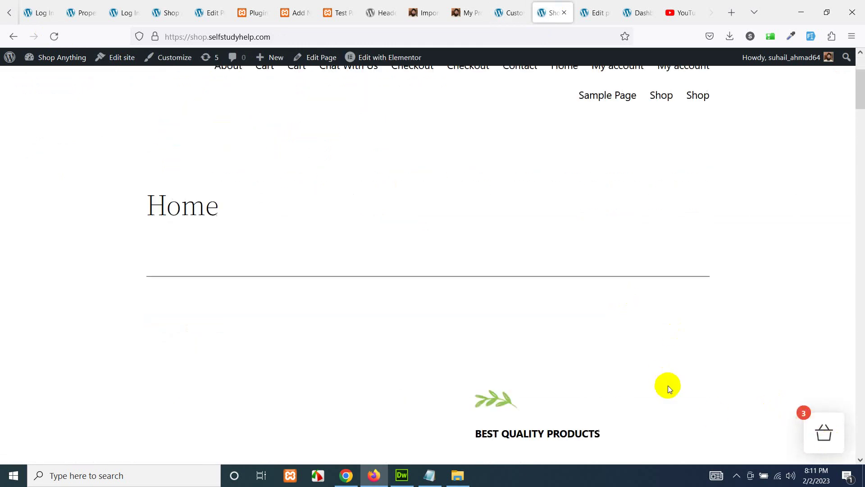
scroll(640, 396, "down", 5)
scroll(647, 399, "up", 10)
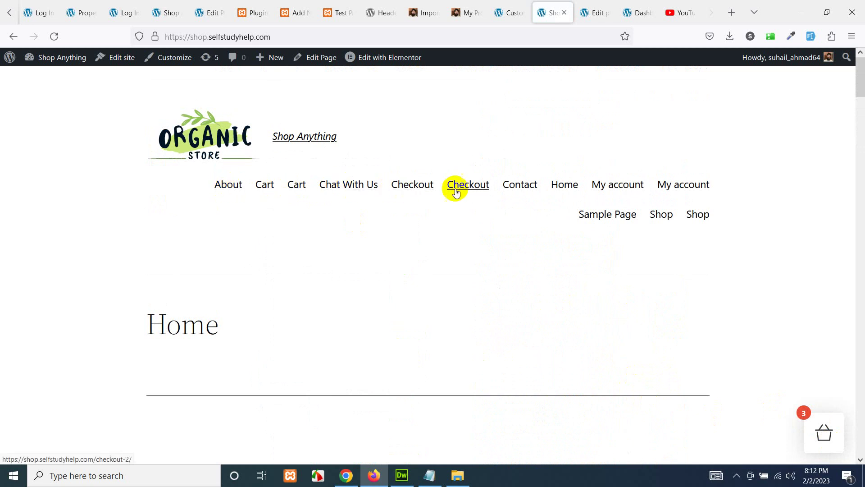
left_click(704, 214)
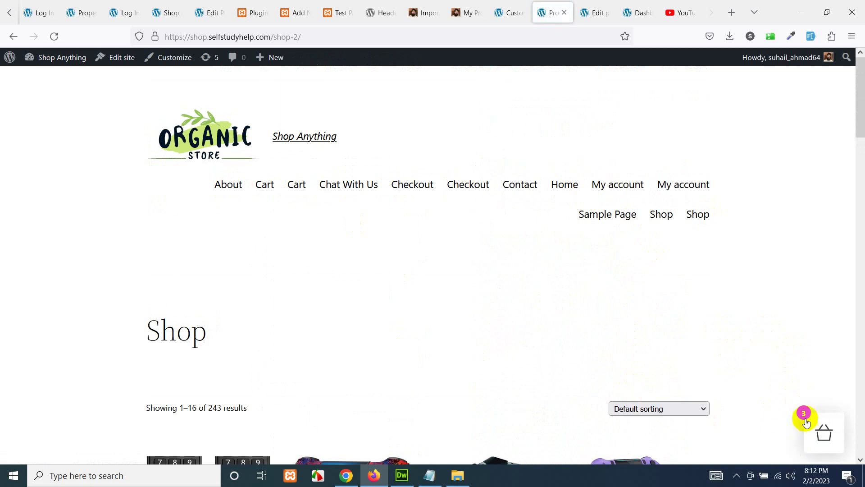
scroll(806, 422, "down", 10)
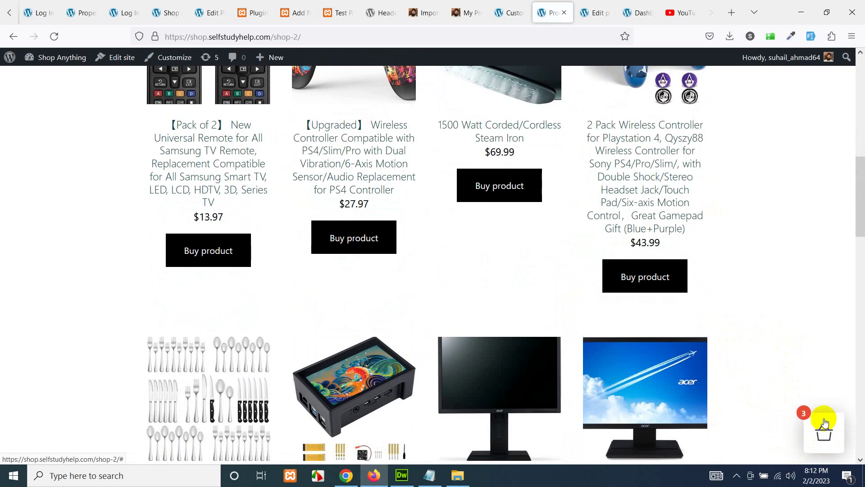
scroll(813, 411, "down", 2)
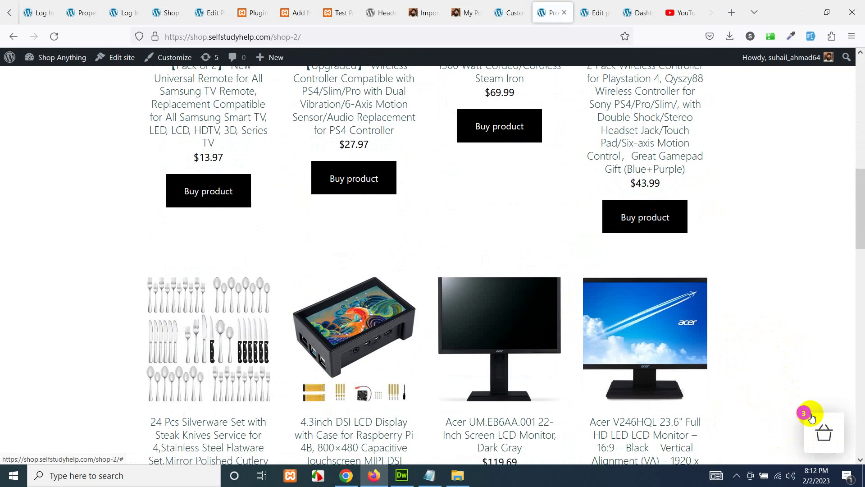
scroll(811, 417, "down", 8)
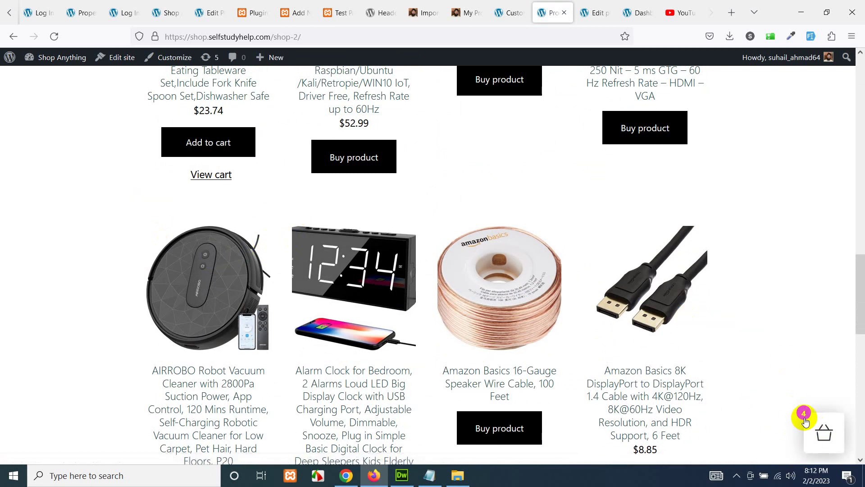
Open the floating cart panel to inspect its 4 items, then close it.
left_click(823, 434)
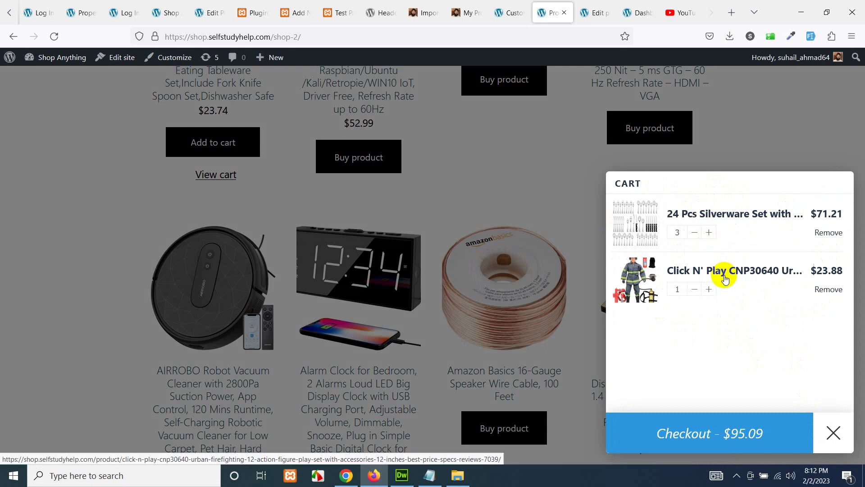
left_click(704, 435)
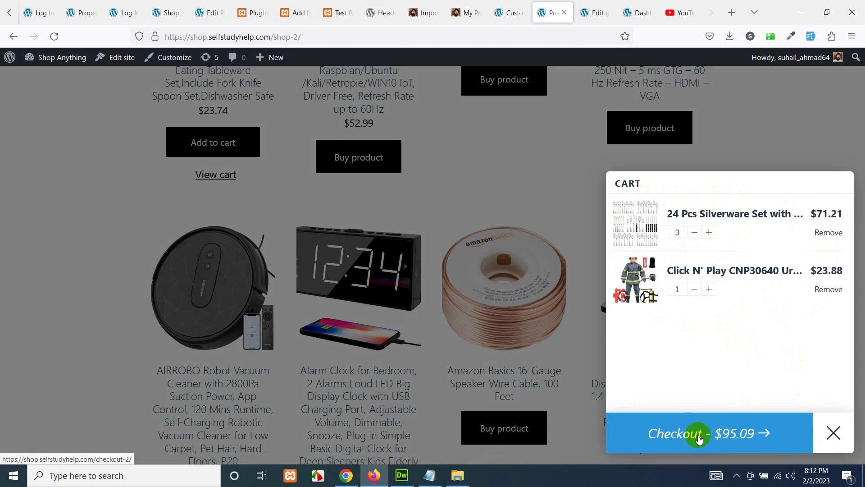
left_click_drag(716, 435, 716, 352)
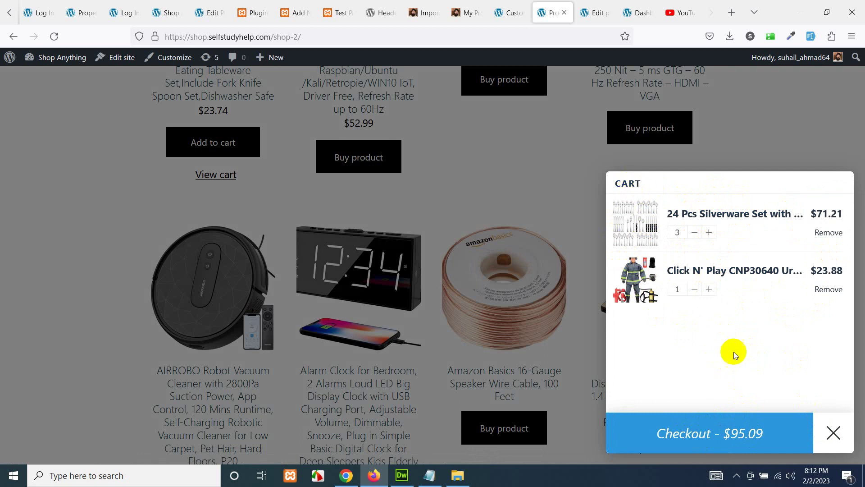
left_click(835, 432)
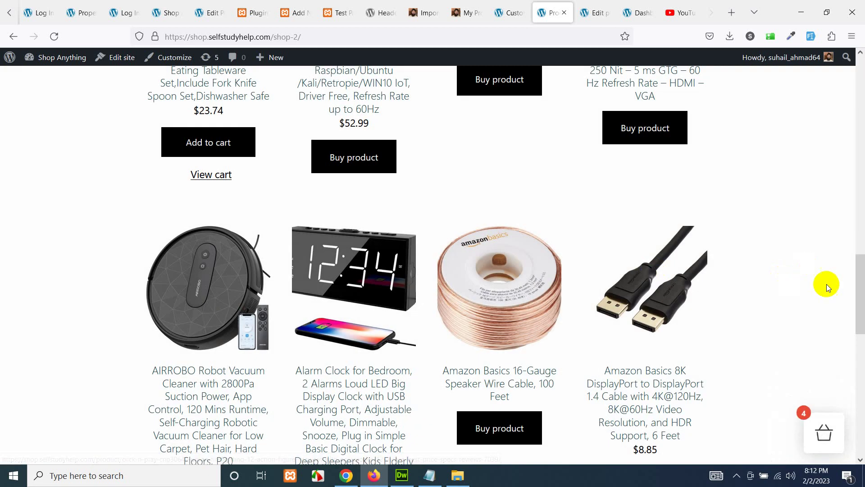
scroll(780, 275, "down", 10)
scroll(780, 270, "up", 12)
scroll(778, 268, "down", 4)
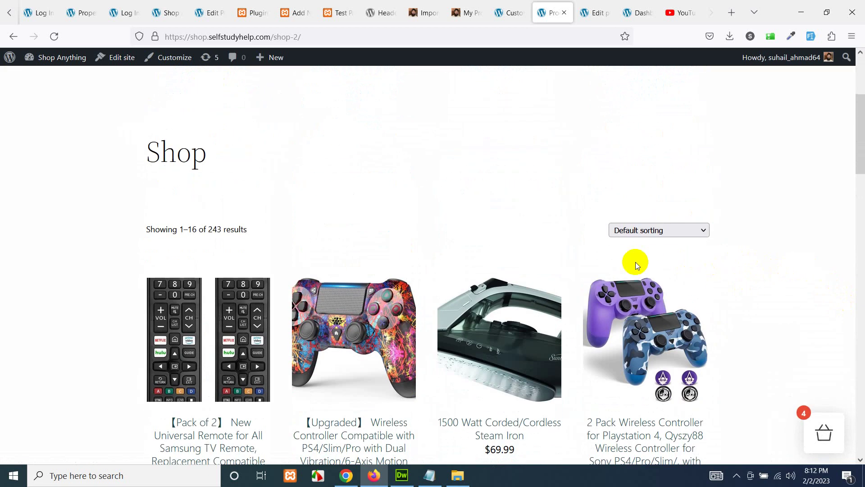
Return to the Customizer and browse the Floating Cart General settings.
left_click(513, 7)
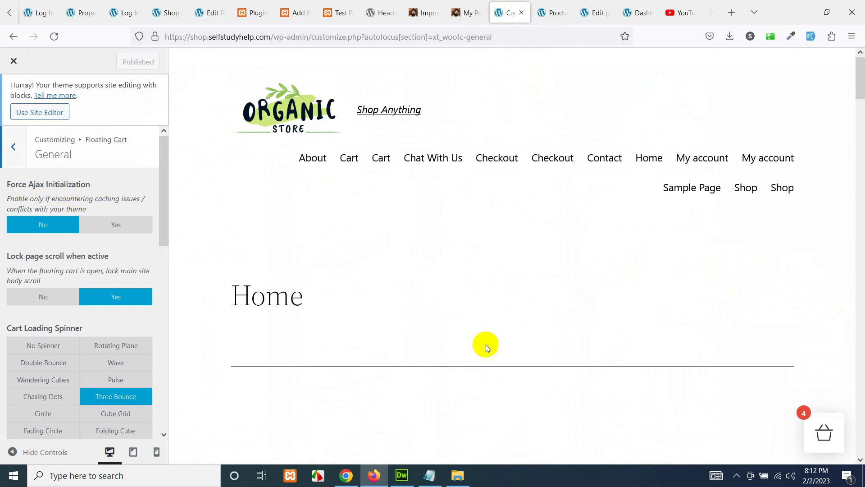
scroll(481, 359, "down", 3)
scroll(480, 359, "up", 3)
scroll(49, 345, "down", 4)
scroll(104, 255, "up", 2)
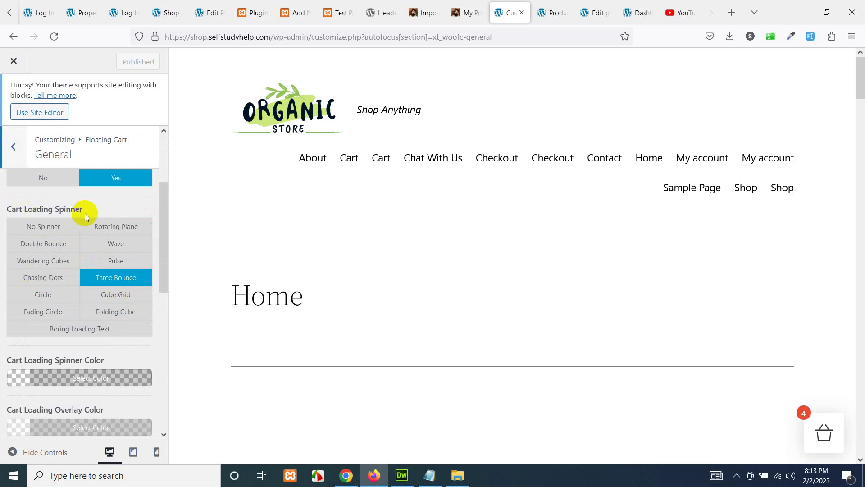
Preview the floating cart, change a General setting, and go back to the Floating Cart sections.
left_click(827, 433)
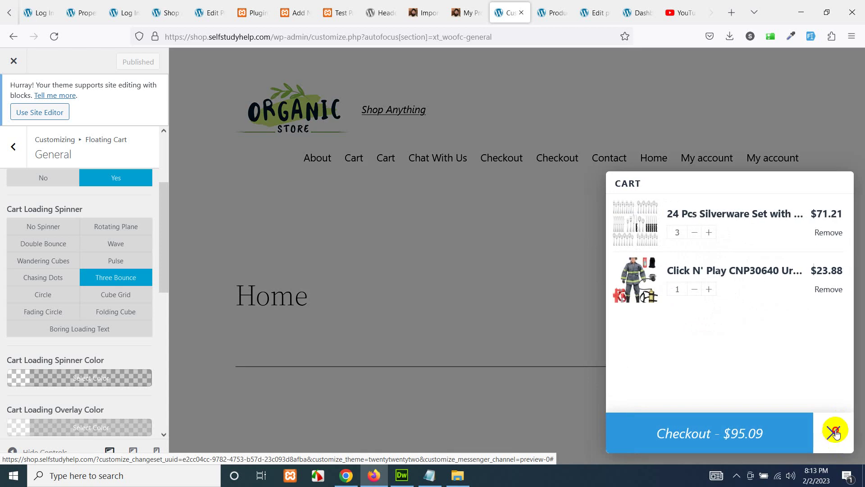
left_click(835, 432)
scroll(115, 390, "down", 5)
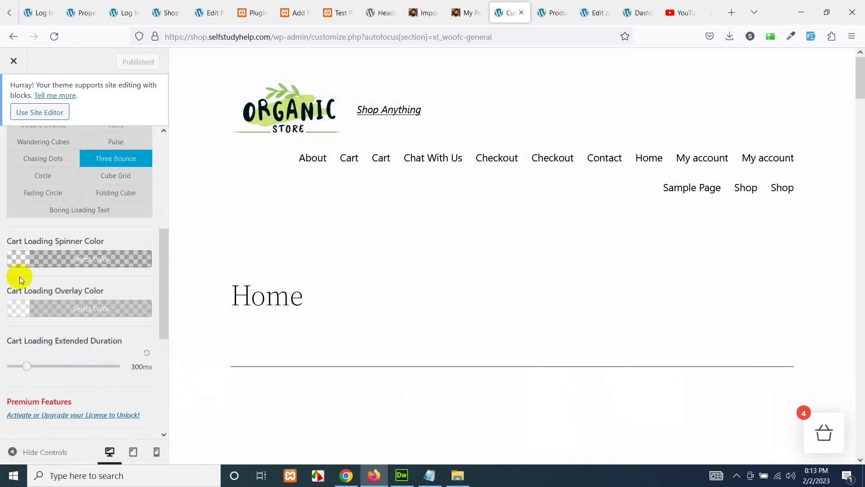
scroll(96, 332, "down", 5)
left_click(27, 247)
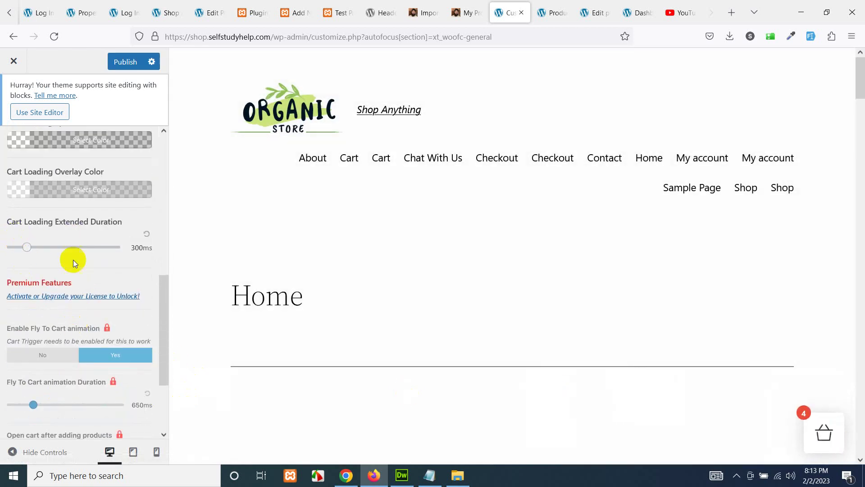
scroll(67, 289, "down", 5)
scroll(91, 343, "up", 18)
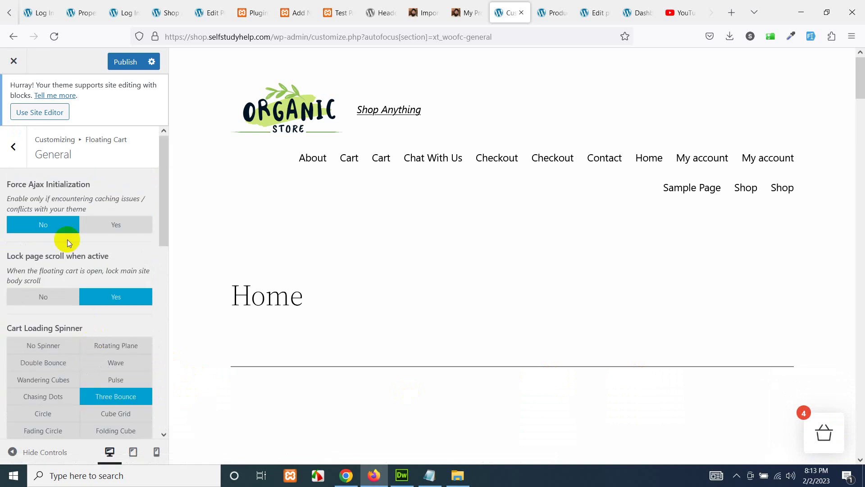
left_click(11, 148)
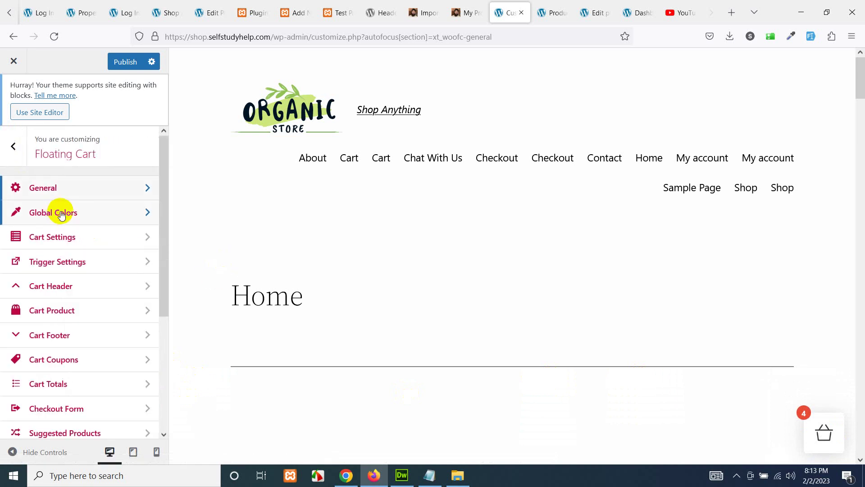
left_click(80, 247)
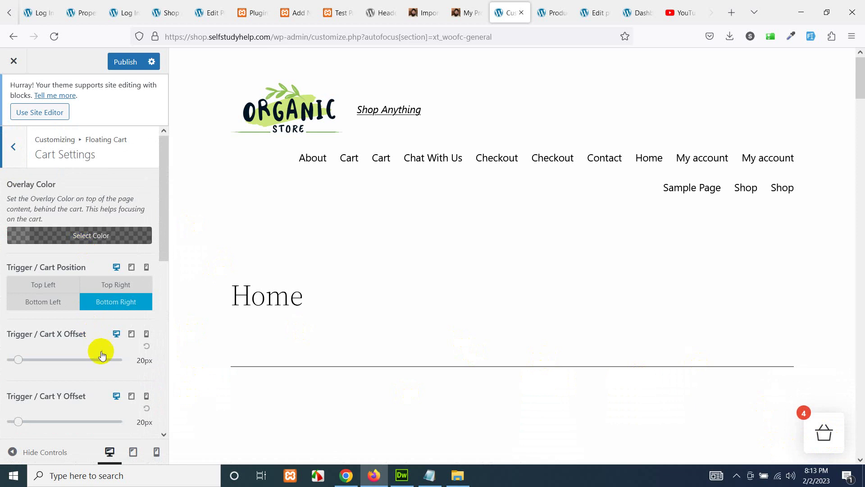
scroll(92, 324, "down", 3)
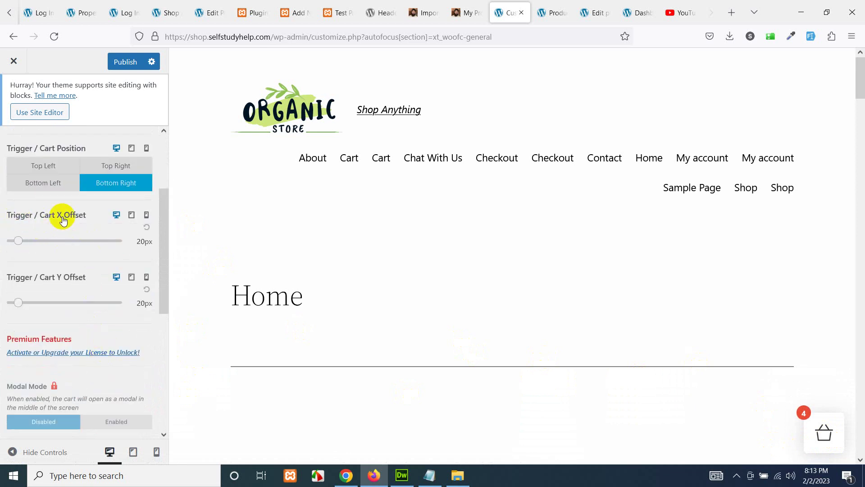
scroll(78, 366, "down", 4)
scroll(88, 369, "up", 7)
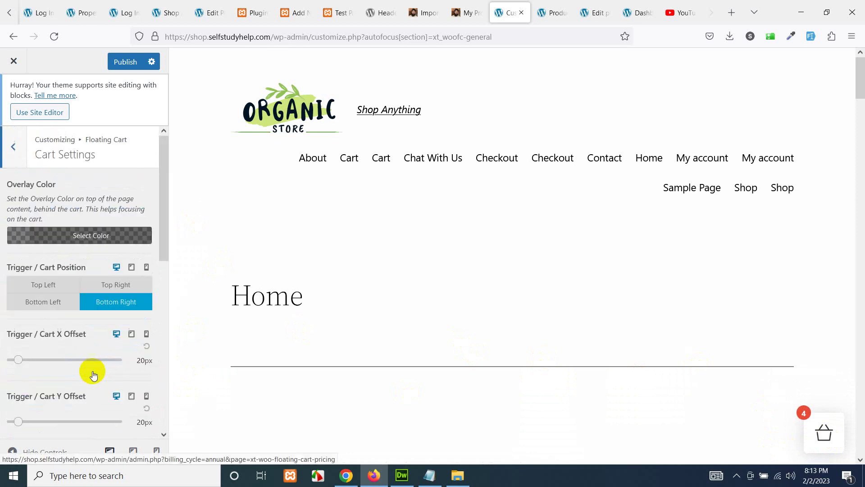
left_click(20, 159)
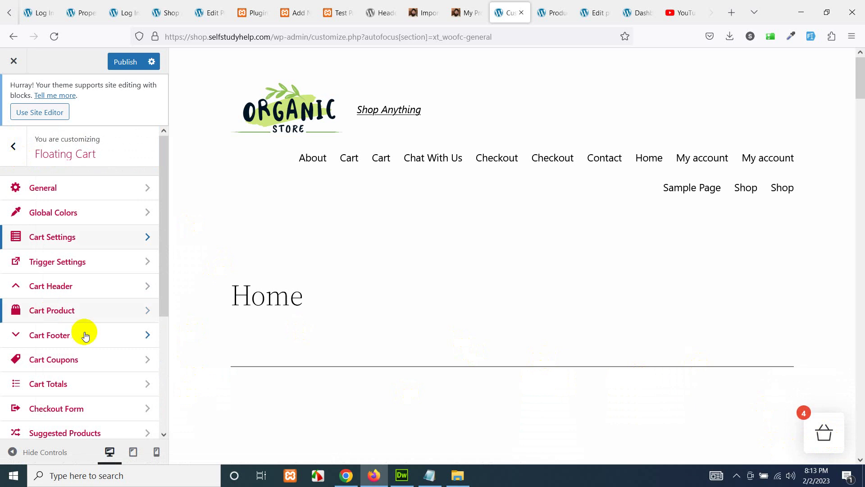
scroll(105, 353, "down", 3)
scroll(103, 356, "down", 2)
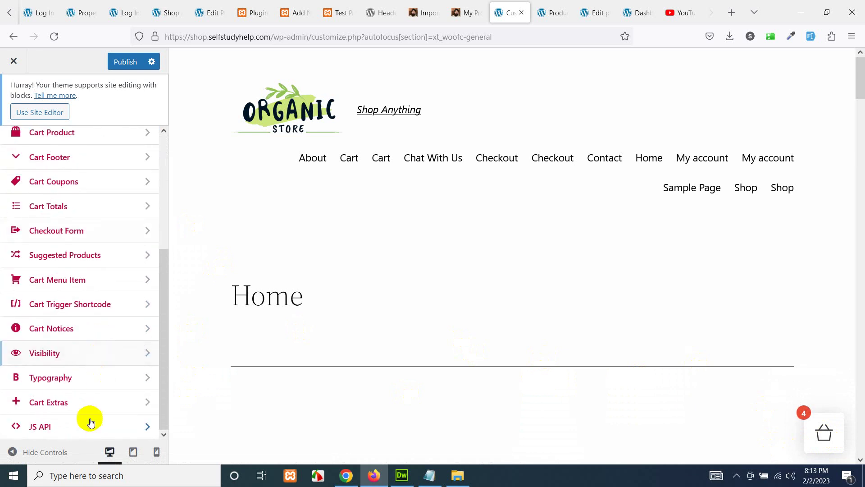
left_click(92, 352)
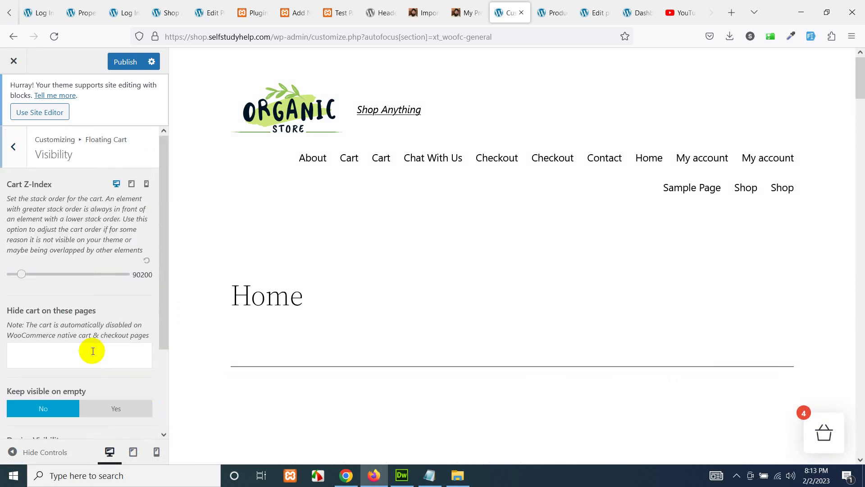
scroll(93, 352, "down", 3)
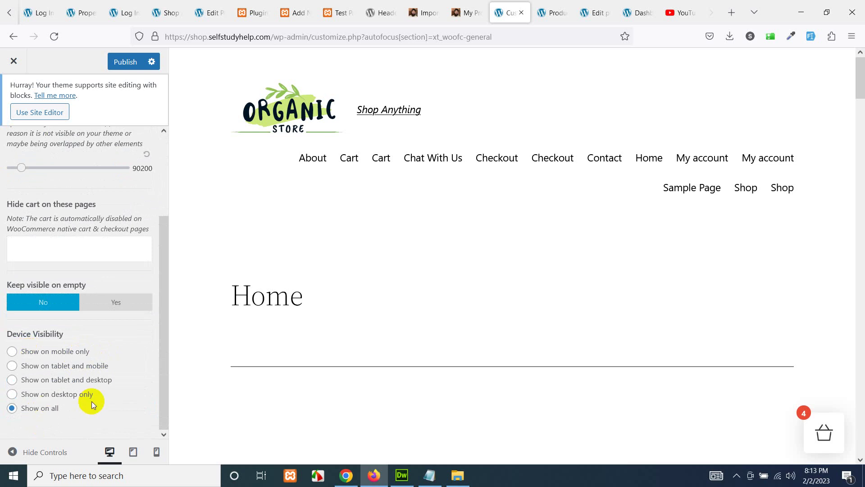
scroll(91, 401, "up", 3)
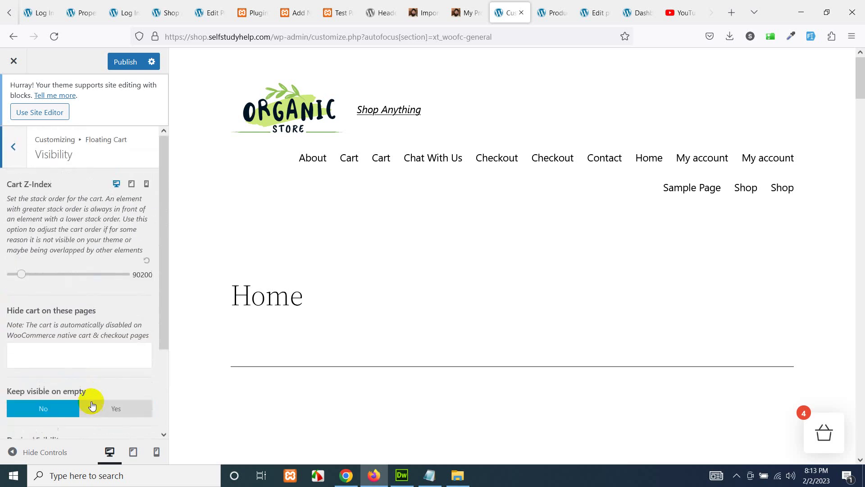
left_click(8, 150)
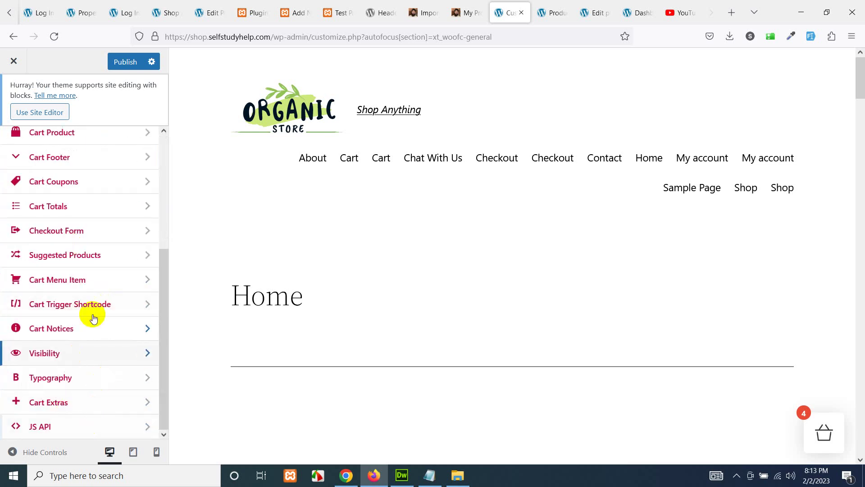
scroll(86, 278, "up", 4)
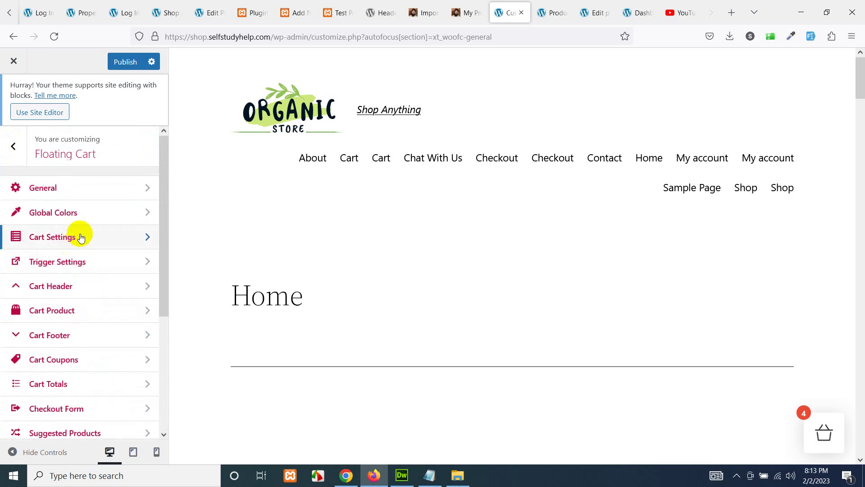
left_click(81, 185)
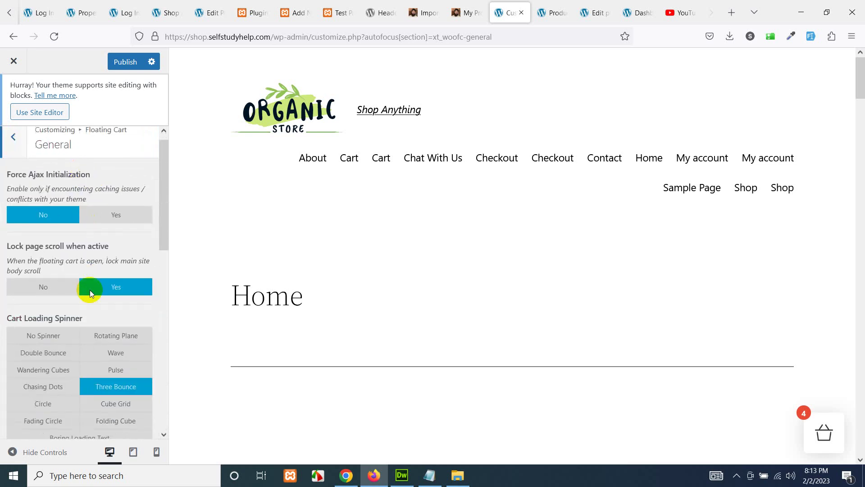
scroll(90, 290, "down", 10)
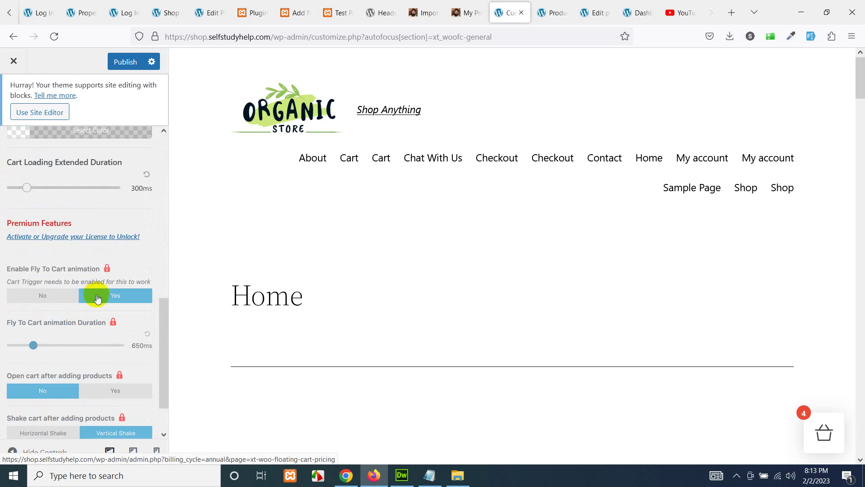
key("Escape")
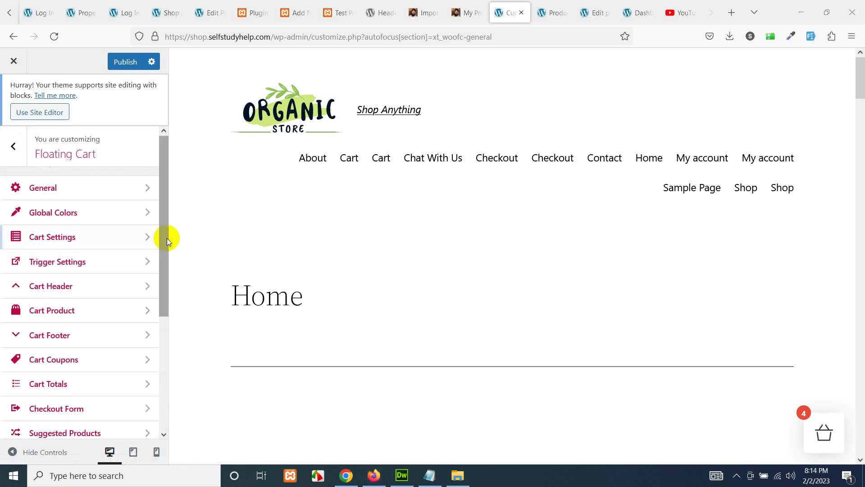
Set the Trigger Settings cart trigger to Mouse Over Or Click and test it in the preview.
left_click(76, 266)
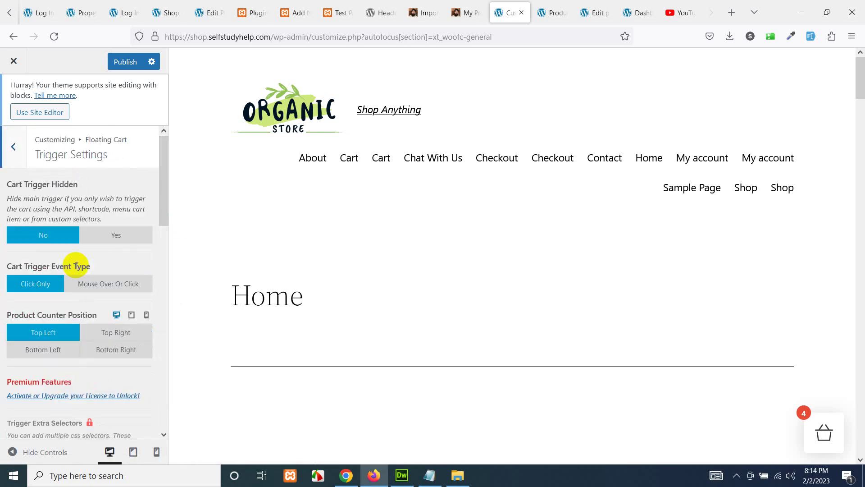
left_click(830, 437)
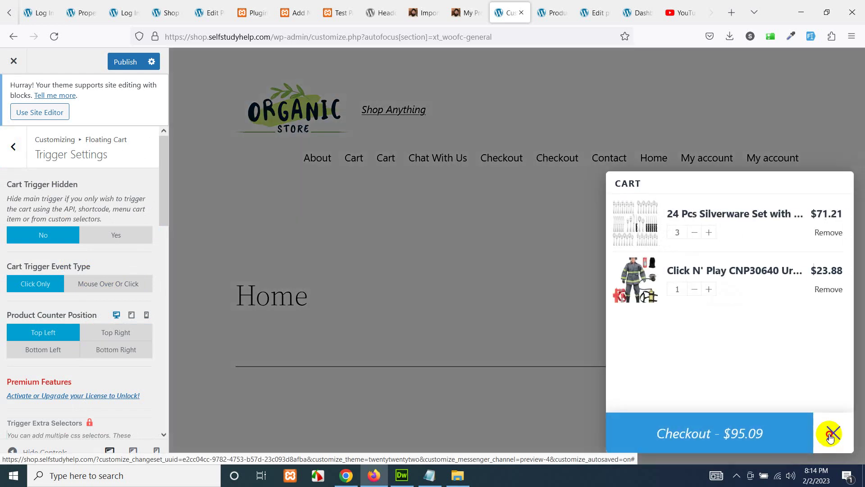
left_click(830, 438)
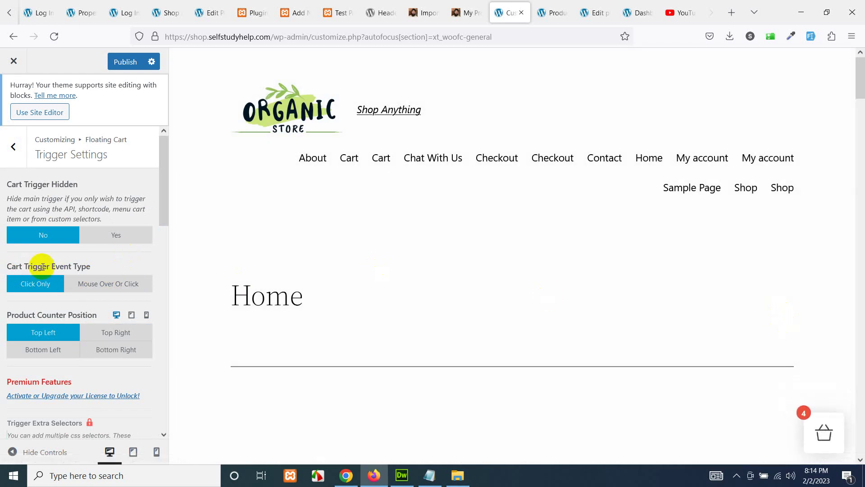
left_click(100, 287)
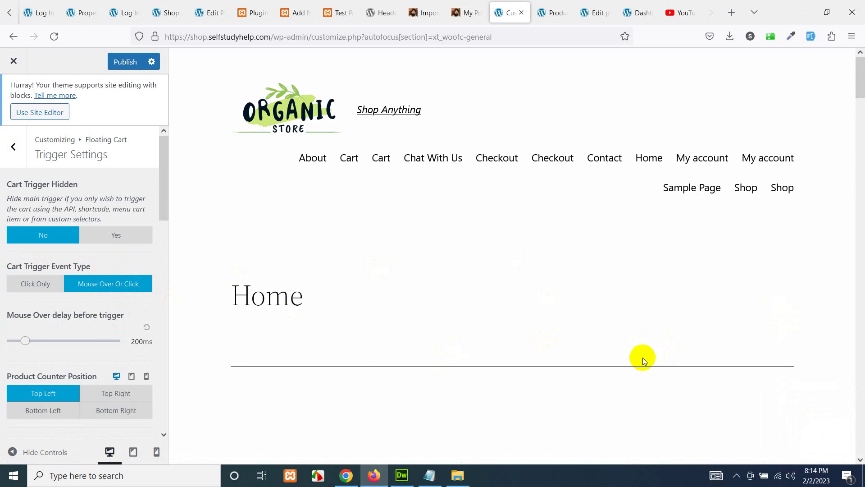
mouse_move(829, 434)
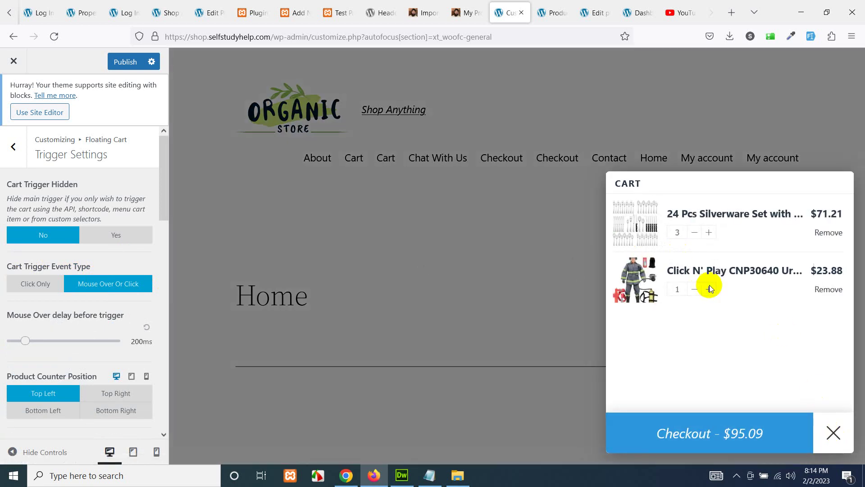
left_click(833, 432)
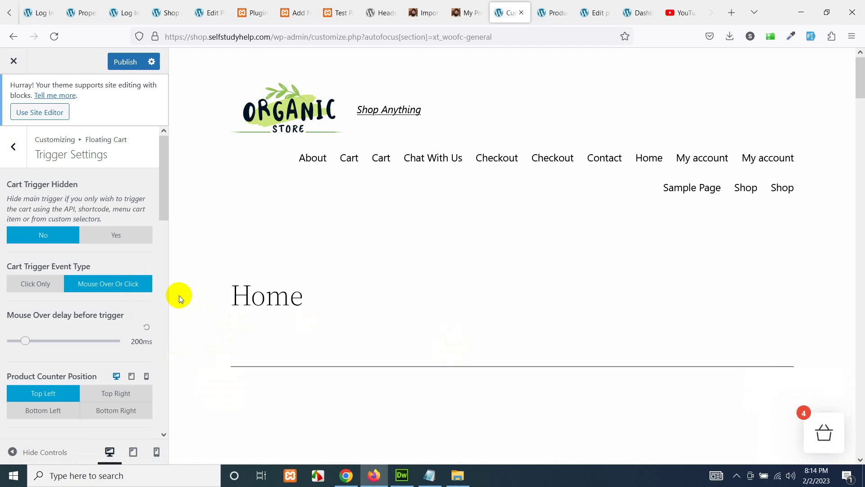
Navigate back to the Floating Cart's Cart Settings section in the Customizer.
key("Escape")
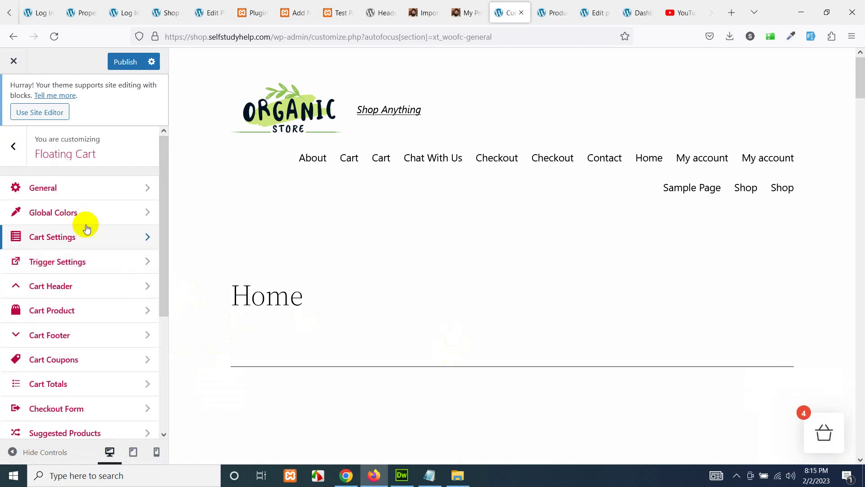
left_click(18, 155)
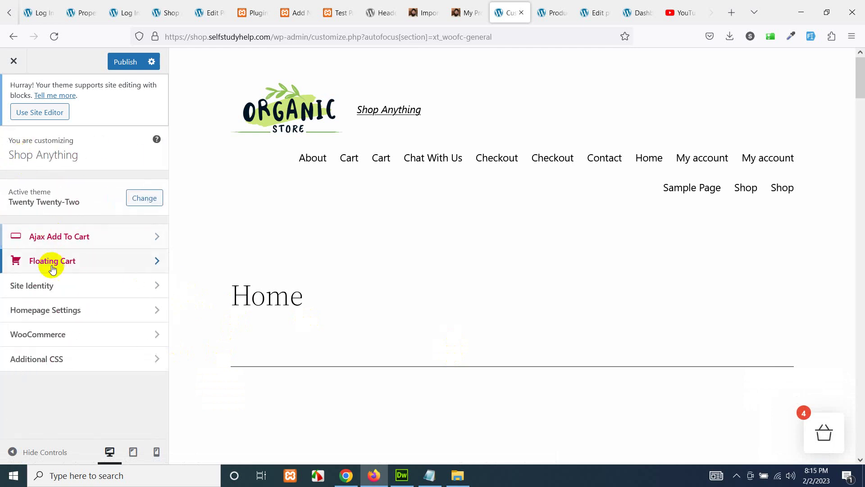
left_click(52, 264)
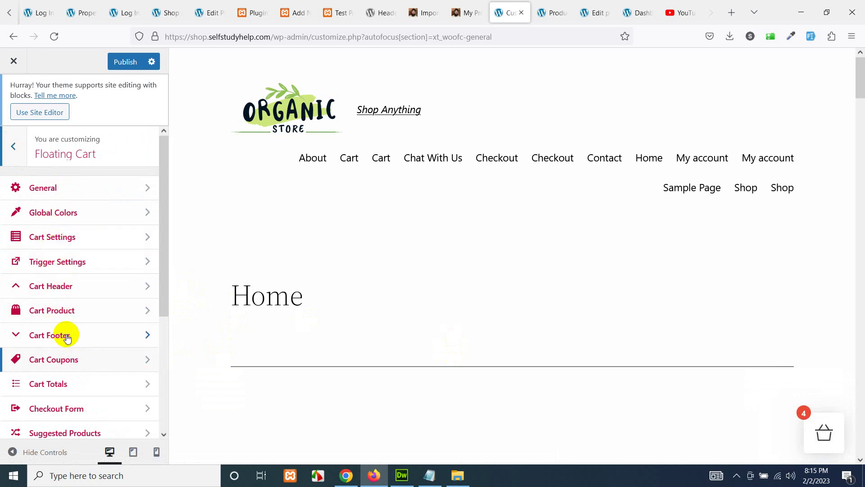
left_click(51, 239)
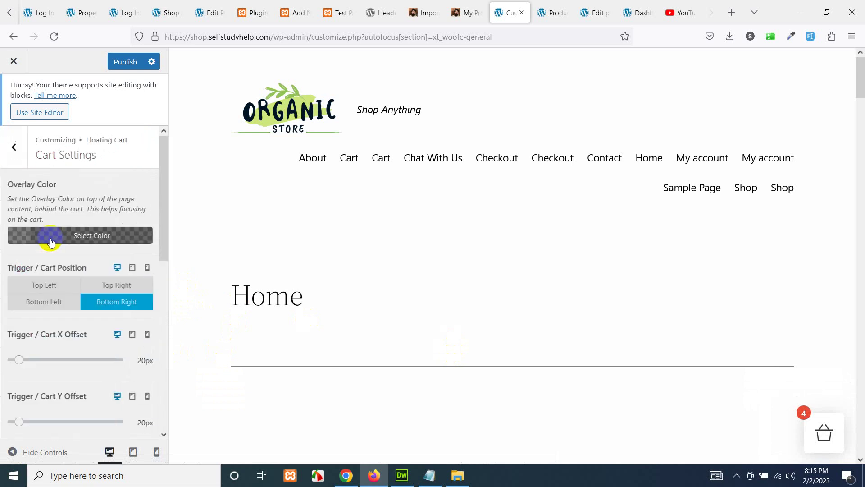
Try Top Left, Top Right, Bottom Left and Bottom Right positions, then publish Top Right.
left_click(50, 288)
left_click(193, 85)
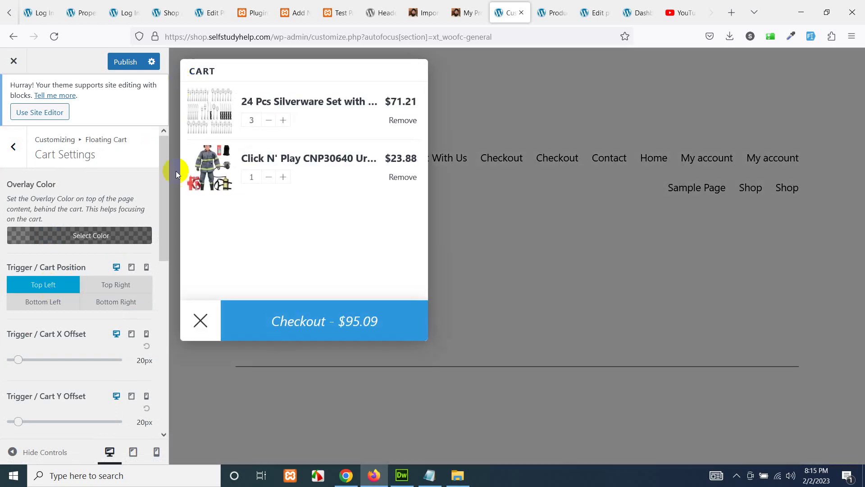
left_click(188, 337)
left_click(113, 283)
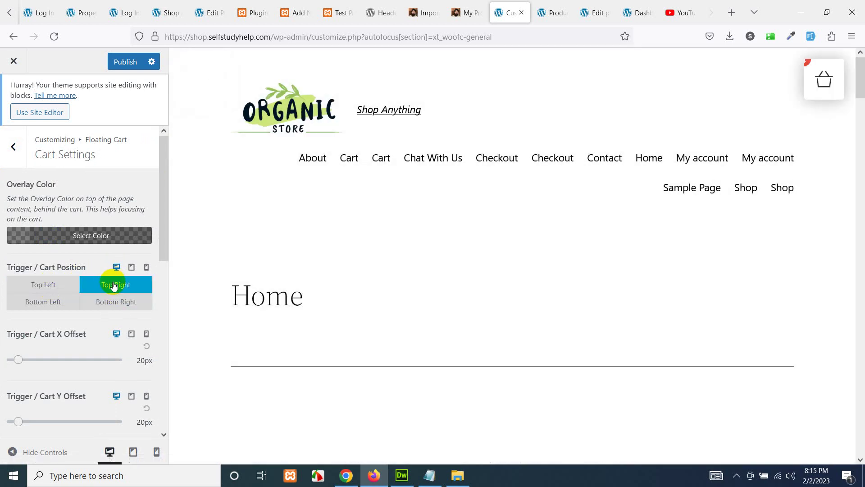
left_click(53, 303)
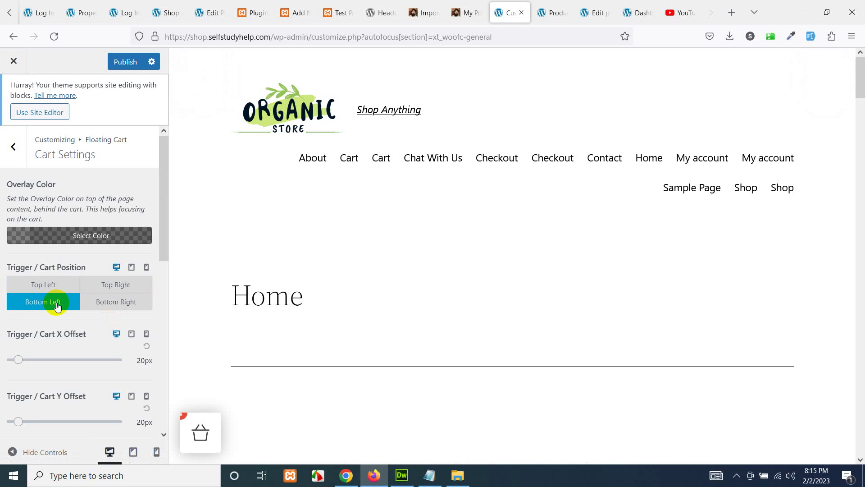
left_click(99, 308)
left_click(114, 289)
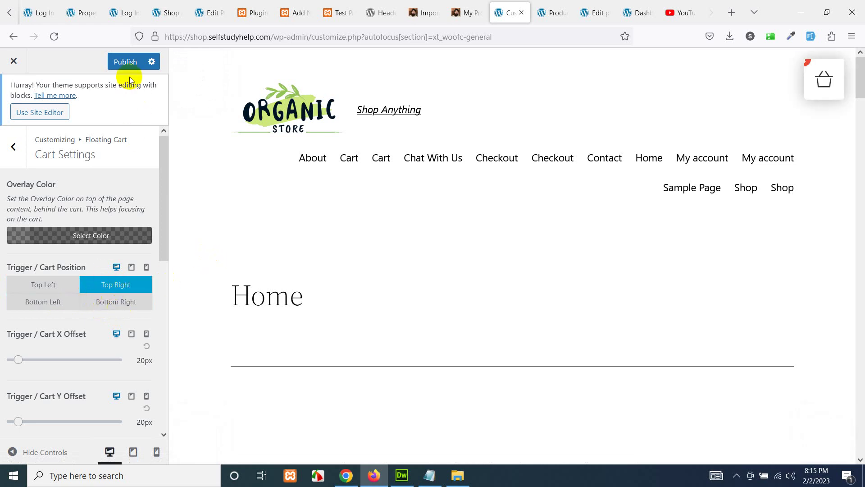
left_click(121, 62)
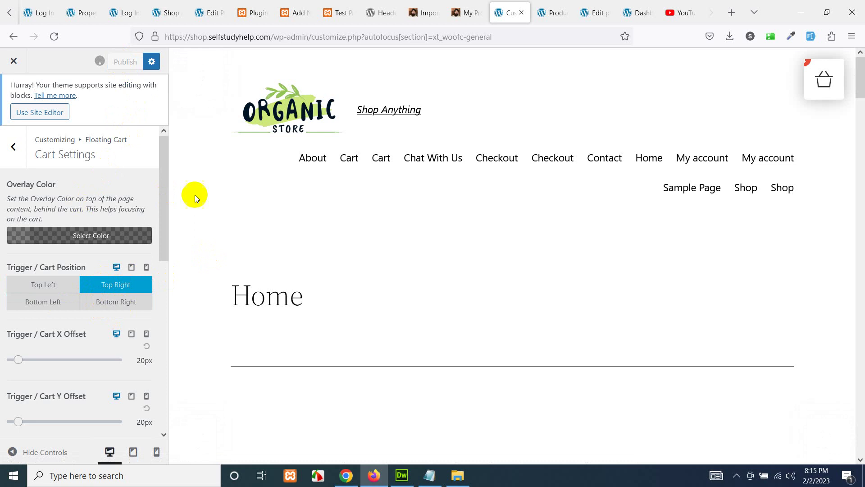
Reload the live Shop page and open and close the top-right floating cart ($95.09).
left_click(544, 7)
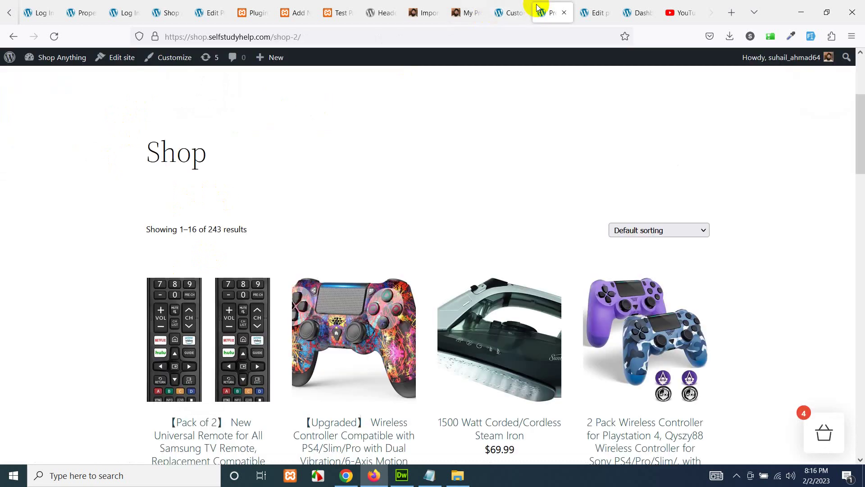
left_click(54, 36)
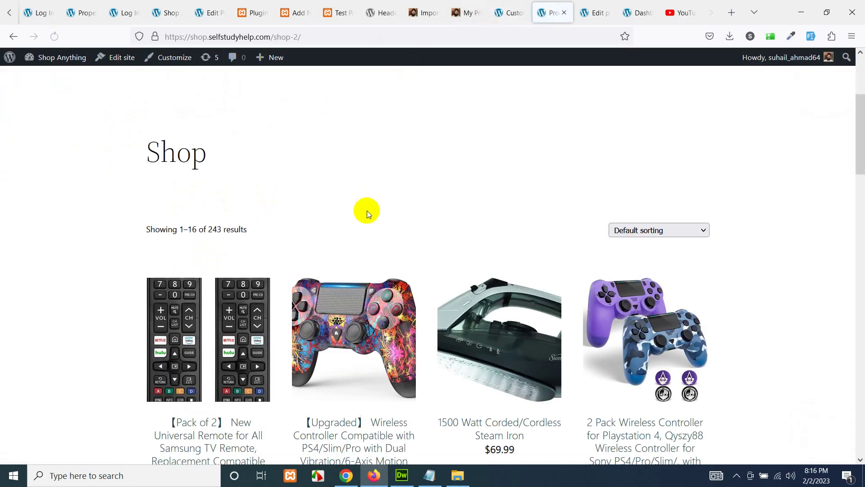
scroll(658, 206, "up", 2)
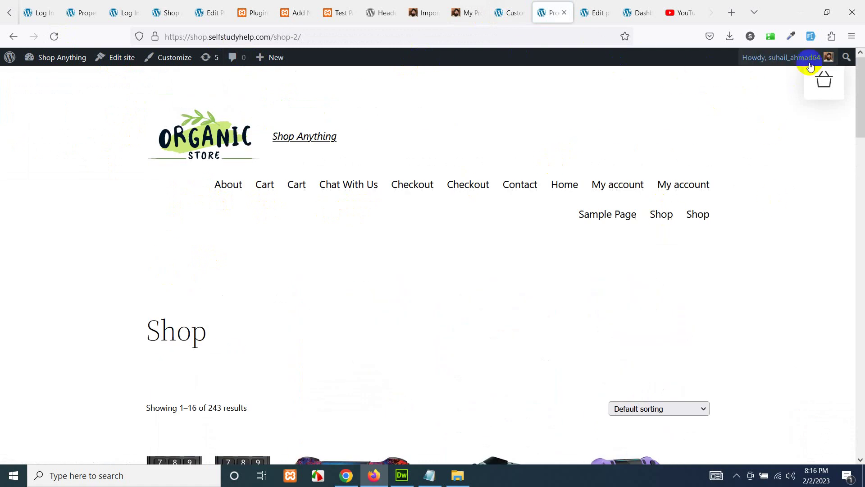
left_click(831, 88)
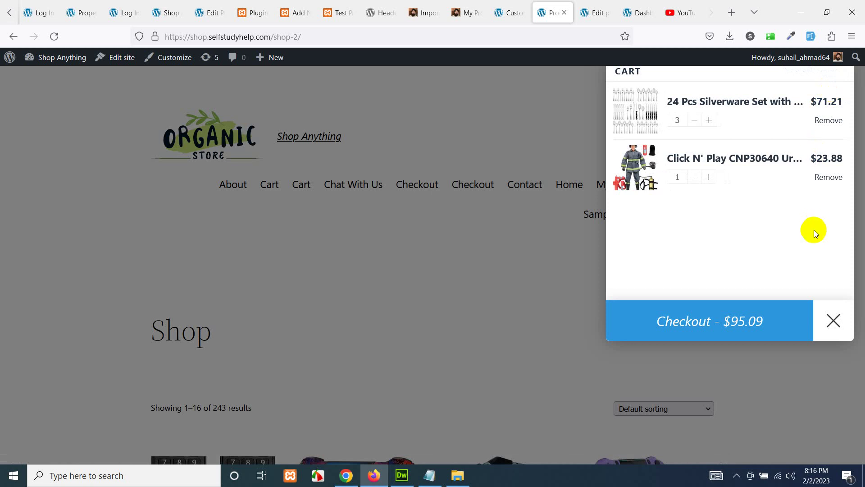
left_click(834, 322)
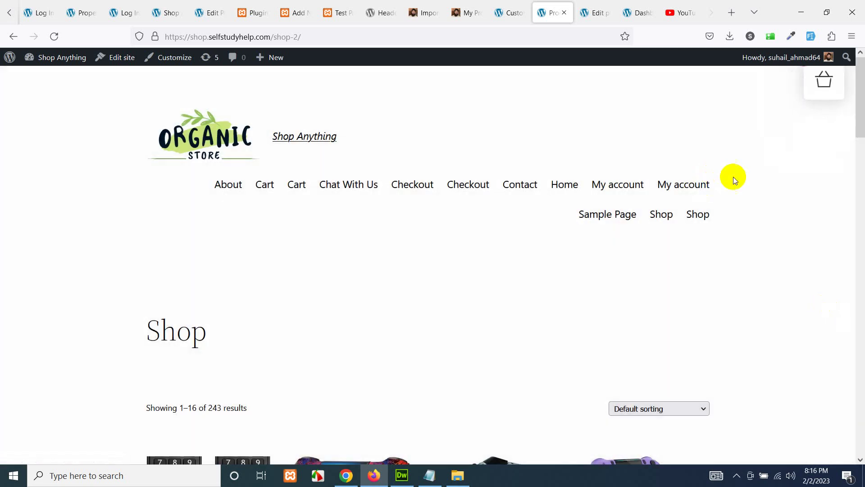
Set the floating cart's X offset to 26px and Y offset to 60px, and publish.
left_click(514, 5)
scroll(107, 228, "down", 3)
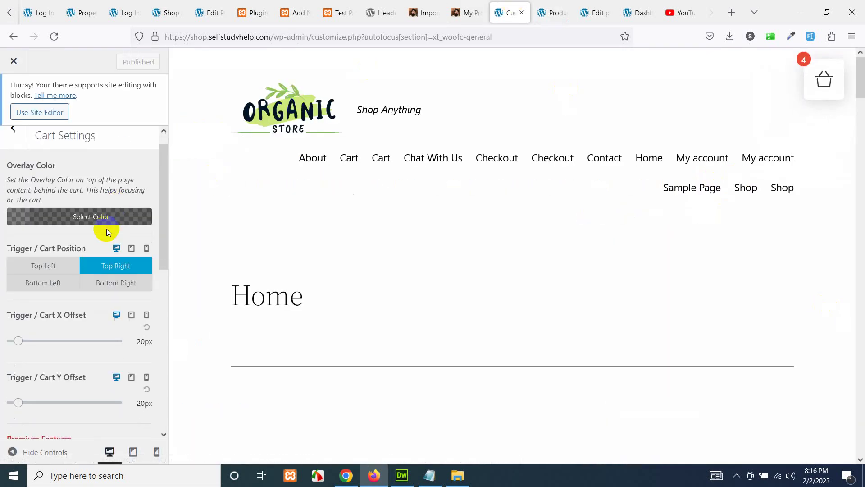
left_click_drag(19, 240, 19, 240)
left_click_drag(18, 302, 32, 302)
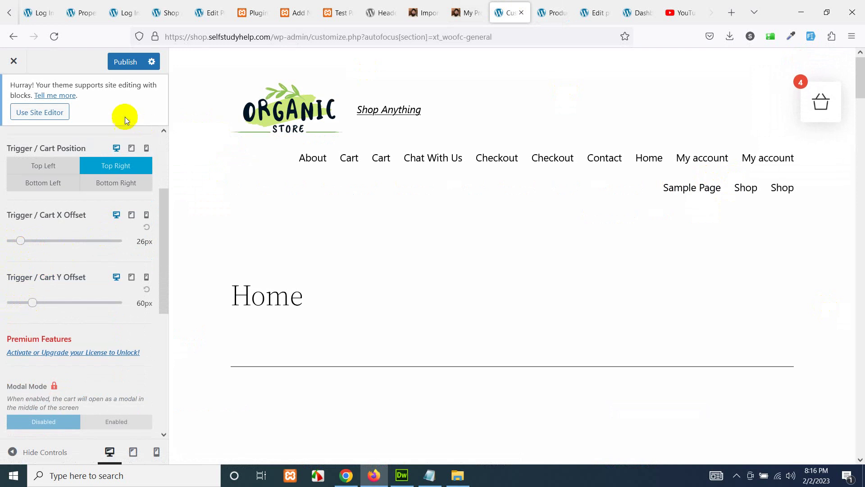
left_click(121, 62)
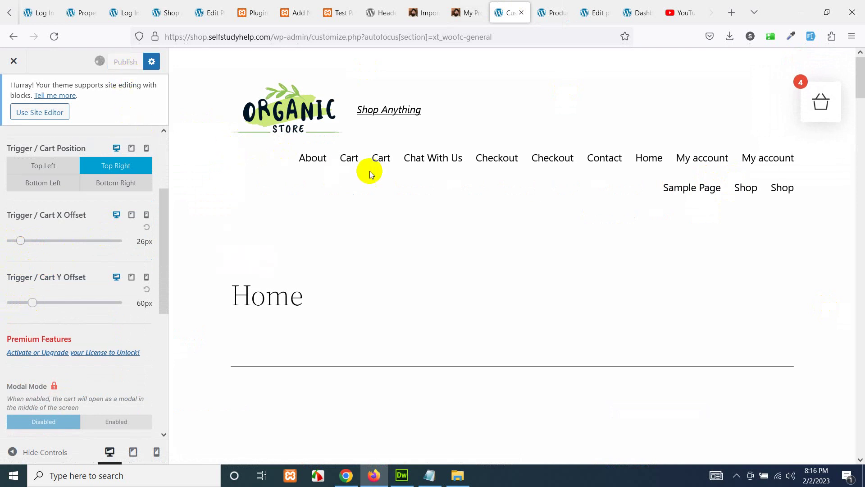
left_click(551, 13)
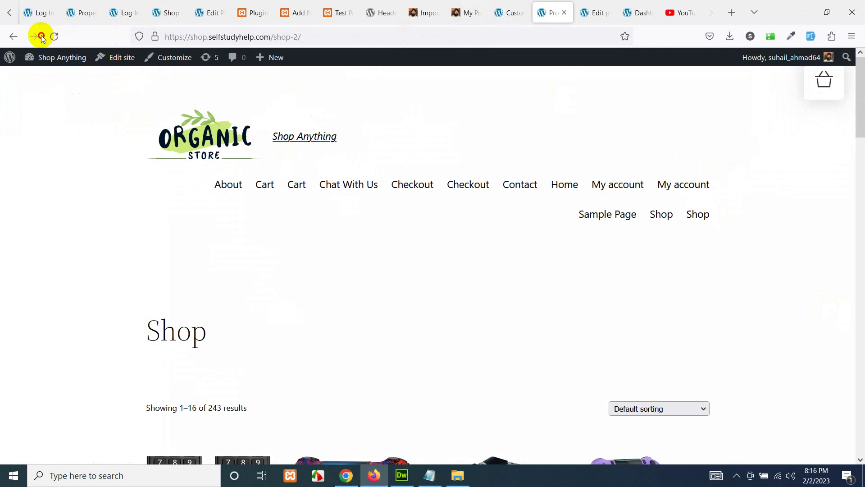
Reload the Shop page and open and close the lowered top-right floating cart.
left_click(54, 36)
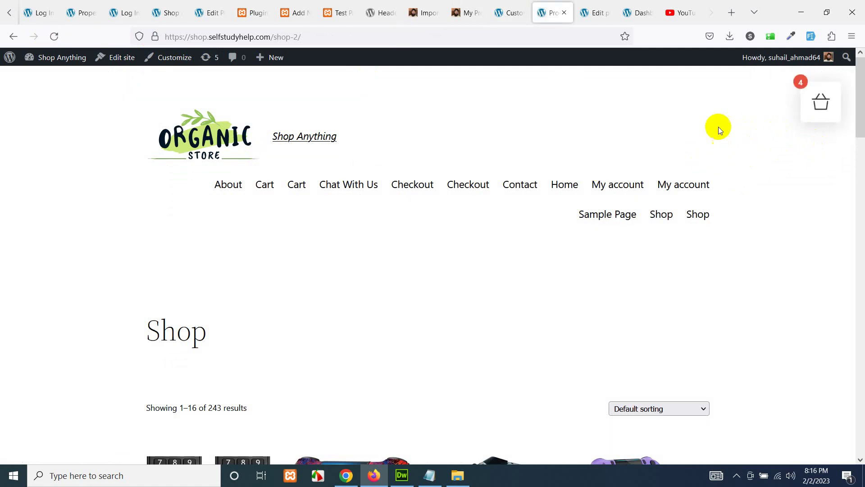
left_click(815, 115)
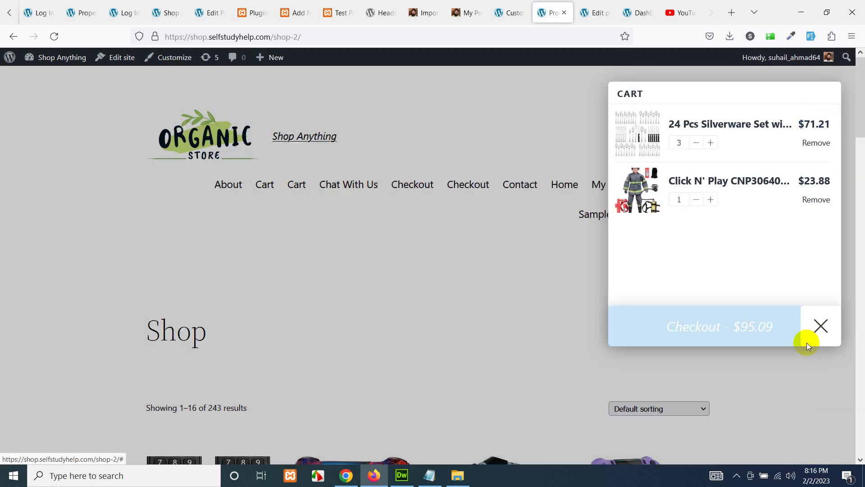
left_click(806, 343)
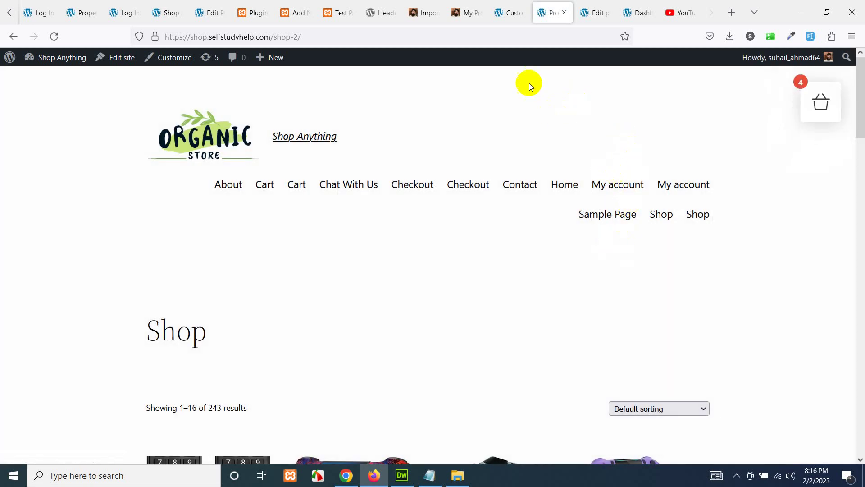
left_click(505, 5)
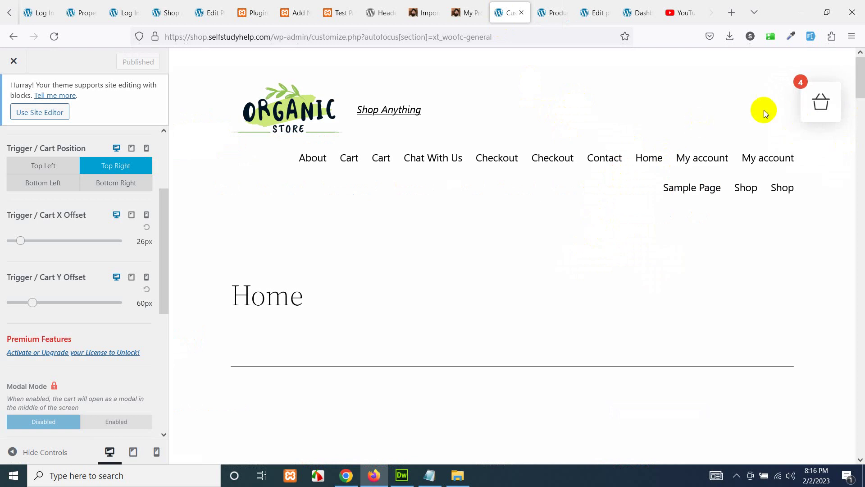
Leave the Customizer and activate the Astra theme under Appearance > Themes.
left_click(12, 60)
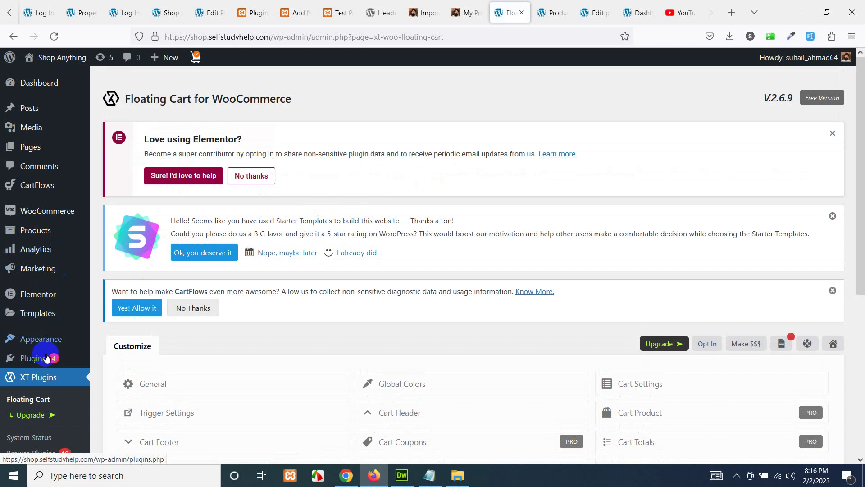
mouse_move(50, 340)
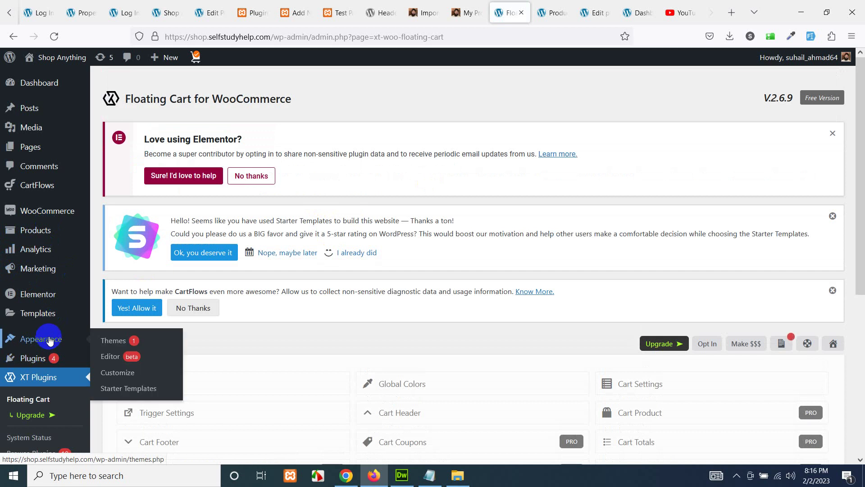
left_click(118, 348)
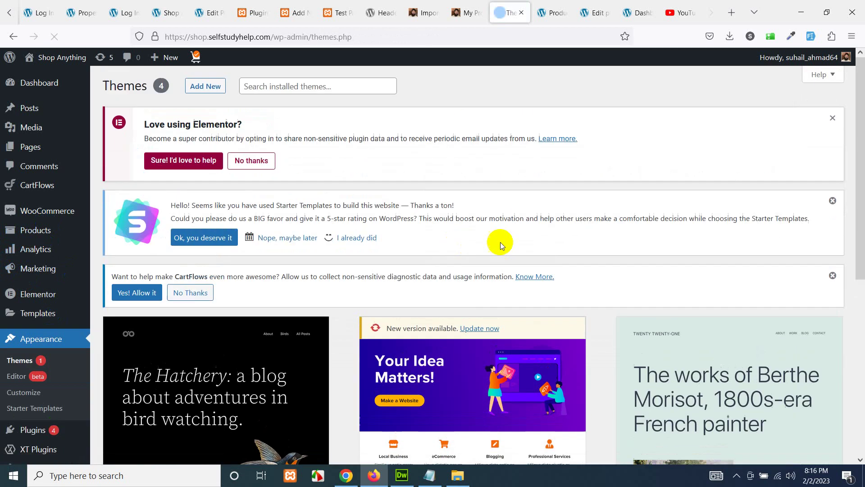
scroll(530, 375, "down", 3)
left_click(502, 363)
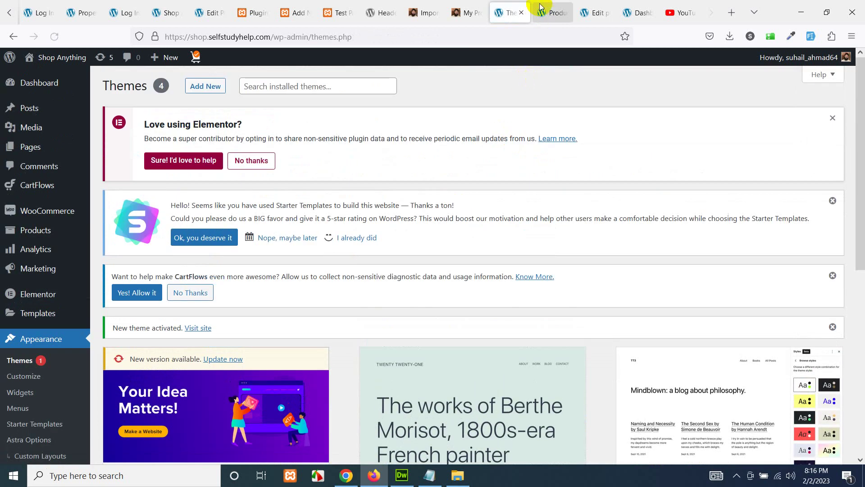
left_click(552, 12)
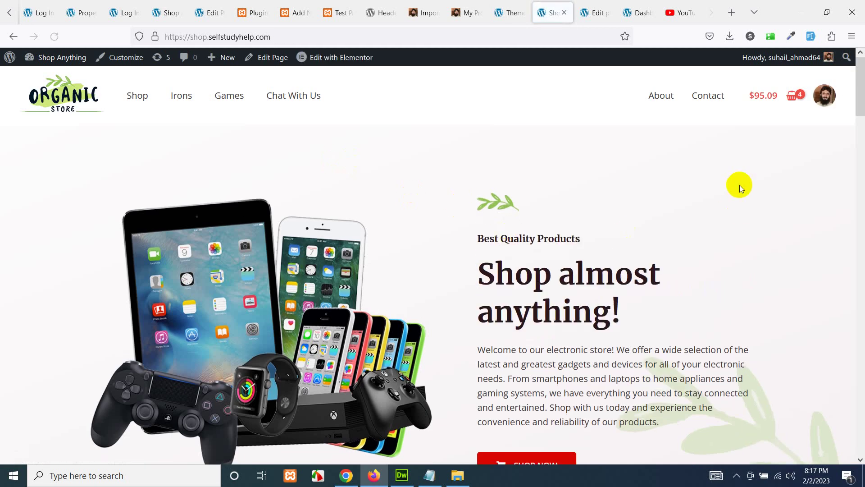
On the Astra storefront, open and close both the header cart and the floating cart.
mouse_move(794, 104)
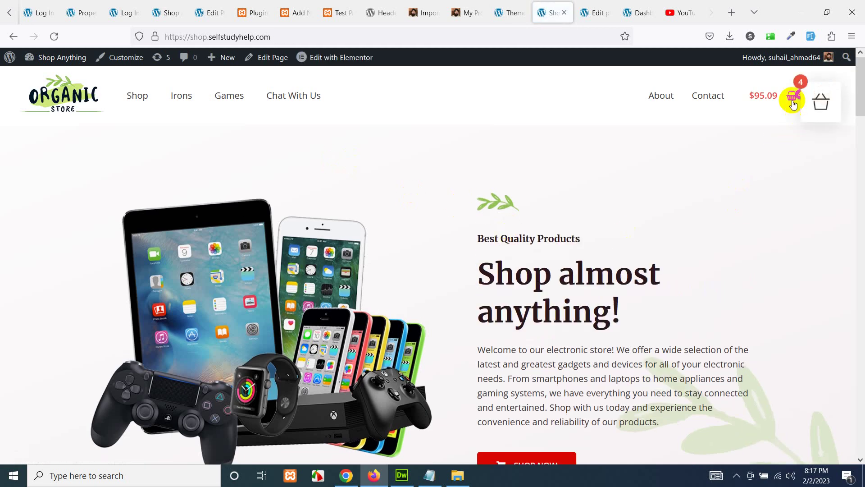
left_click(790, 98)
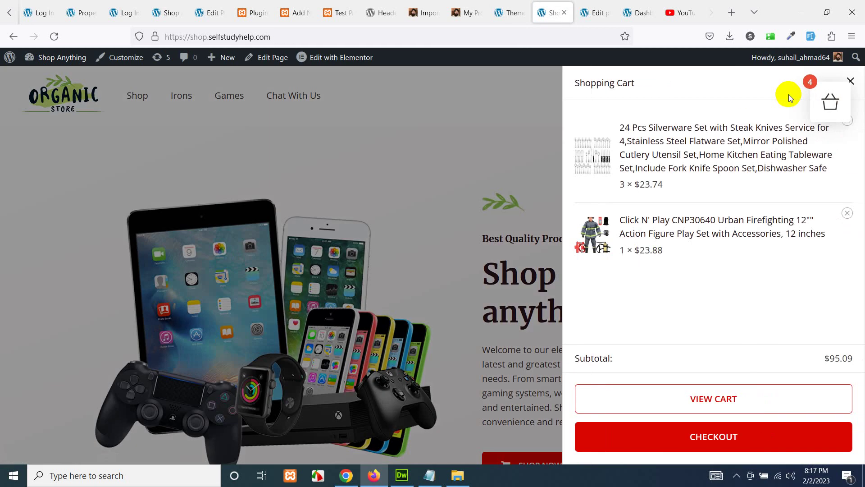
left_click(851, 80)
left_click(852, 81)
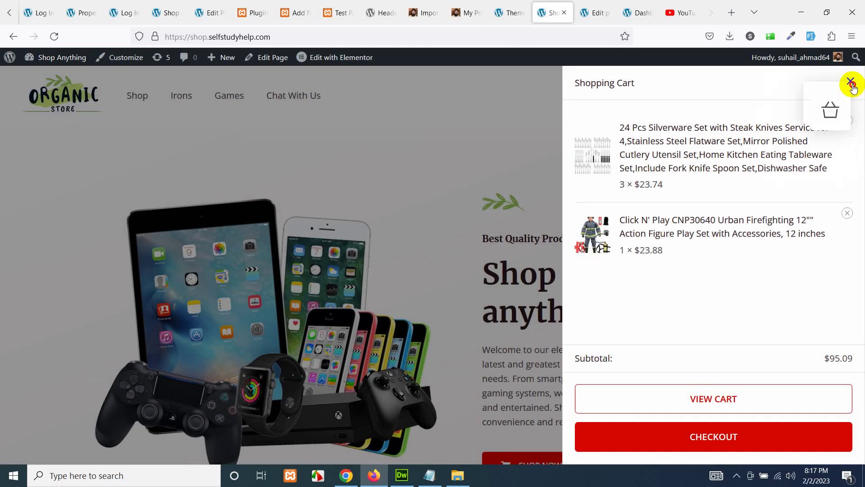
left_click(852, 85)
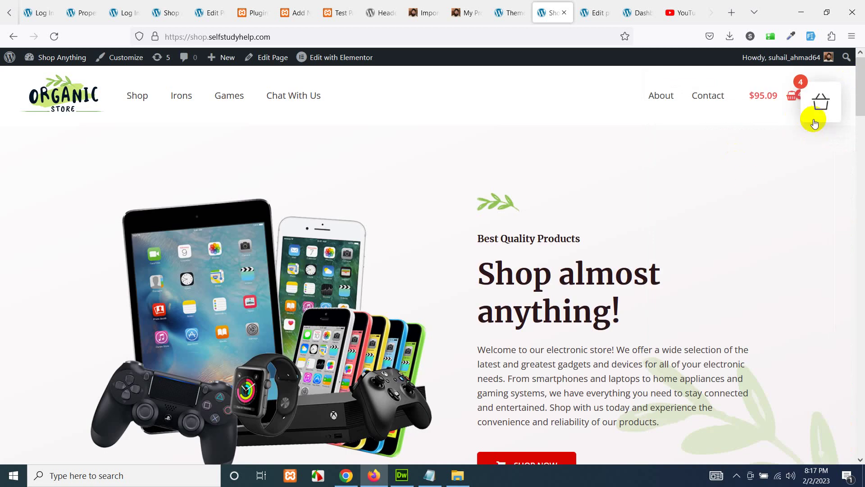
left_click(818, 107)
left_click(828, 349)
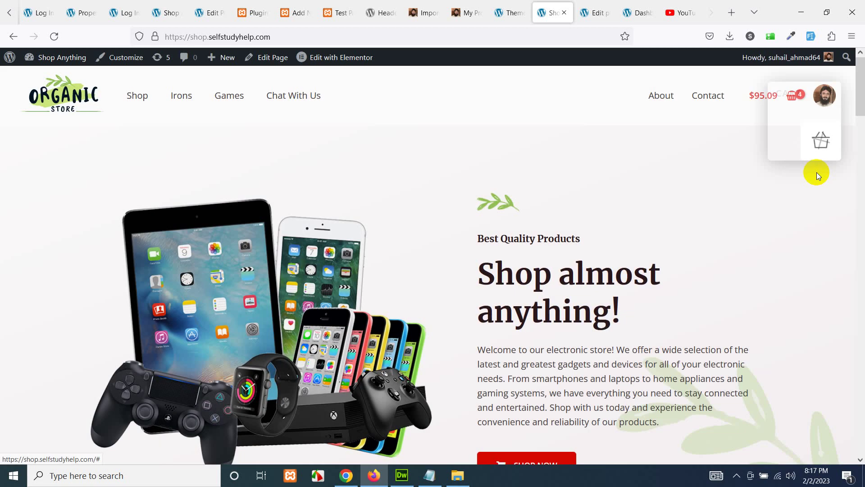
left_click(809, 112)
From the Themes admin page, open the Customizer via Appearance > Customize.
left_click(504, 5)
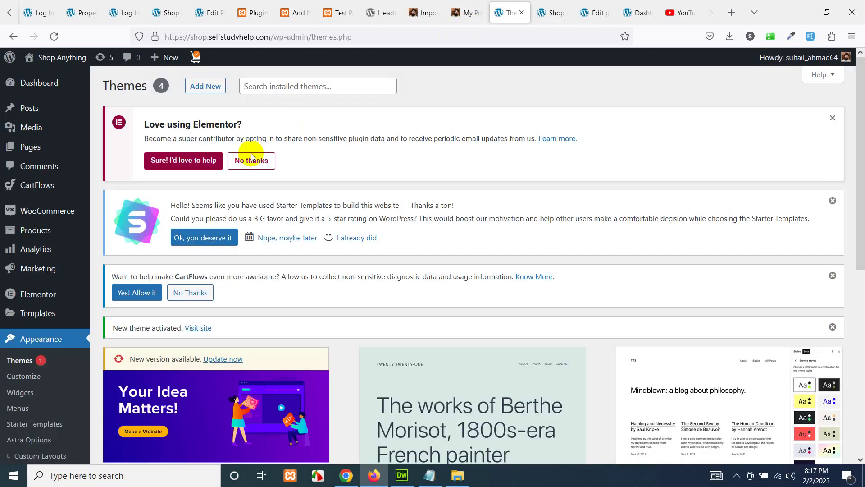
scroll(77, 227, "down", 3)
scroll(59, 263, "up", 1)
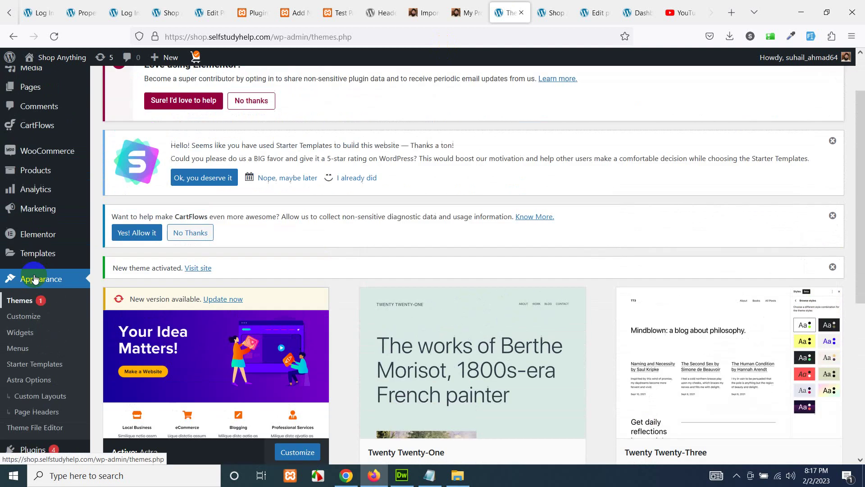
mouse_move(36, 150)
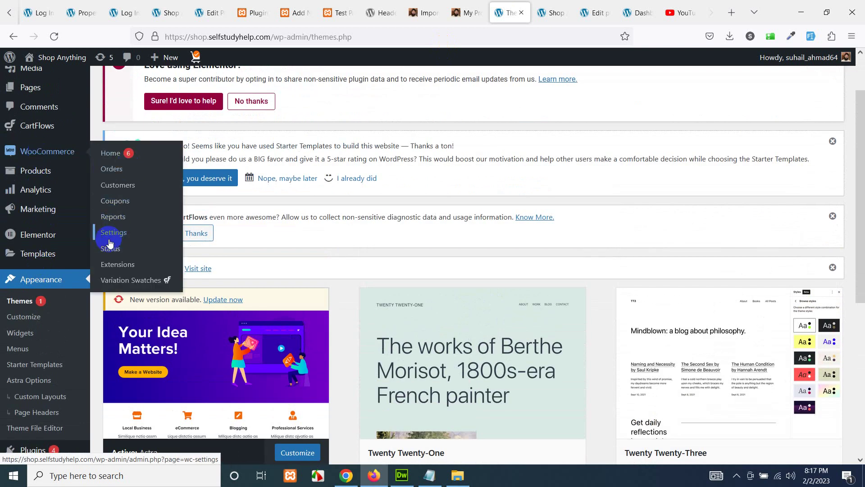
left_click(34, 318)
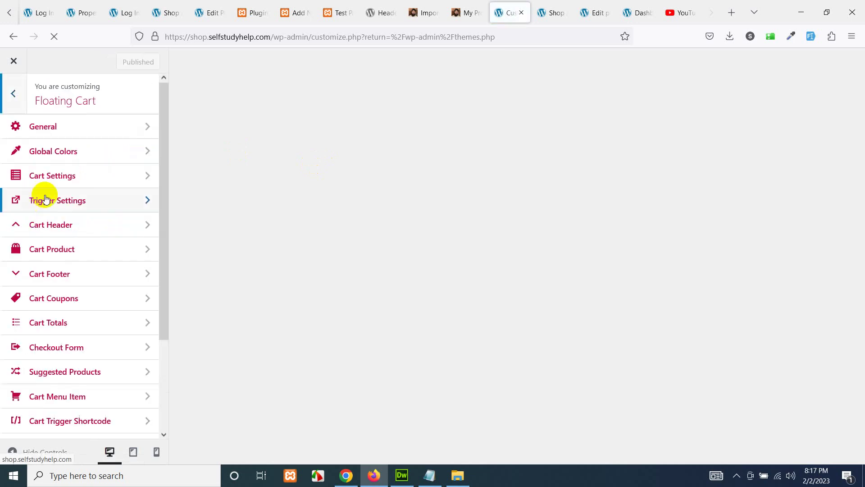
Set the Trigger / Cart Position to Bottom Left and test the floating cart in the preview.
left_click(57, 185)
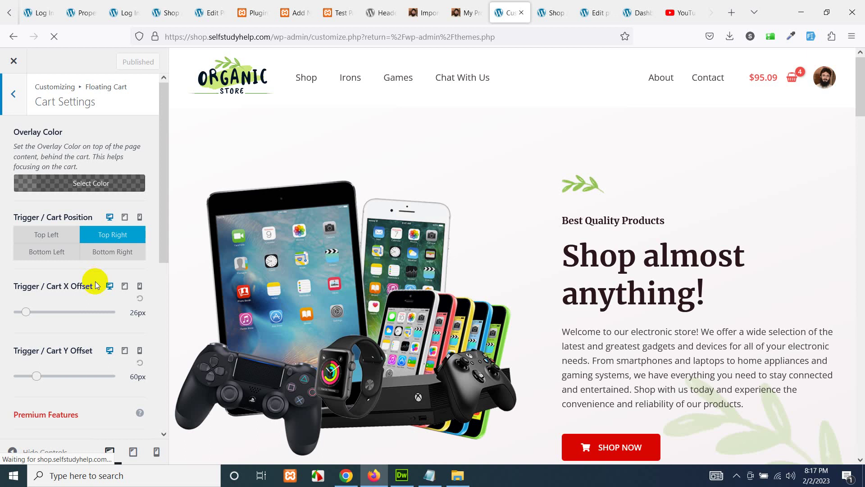
left_click(53, 254)
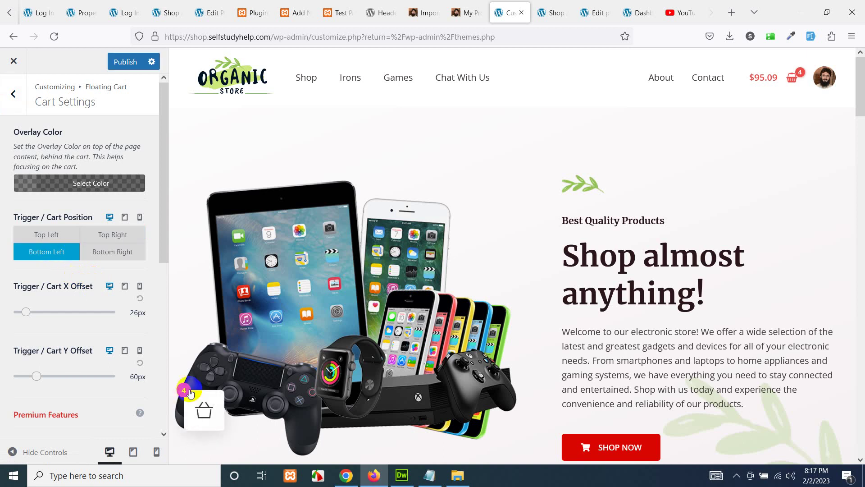
left_click(197, 407)
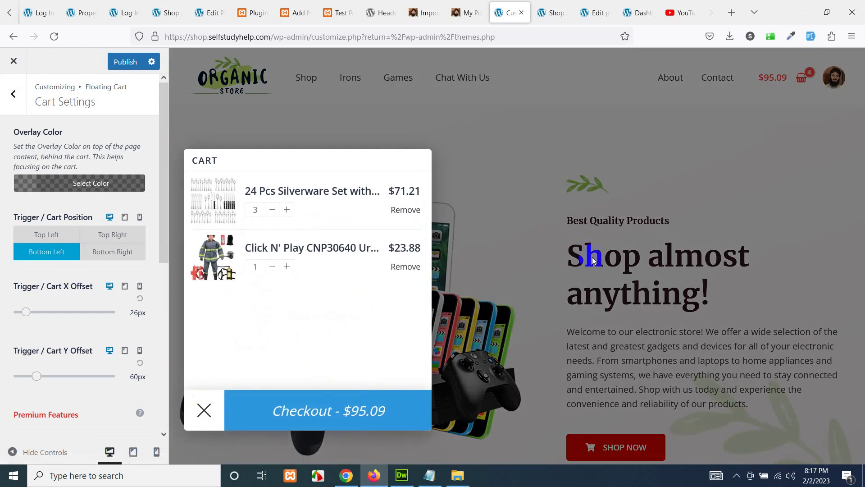
left_click(759, 147)
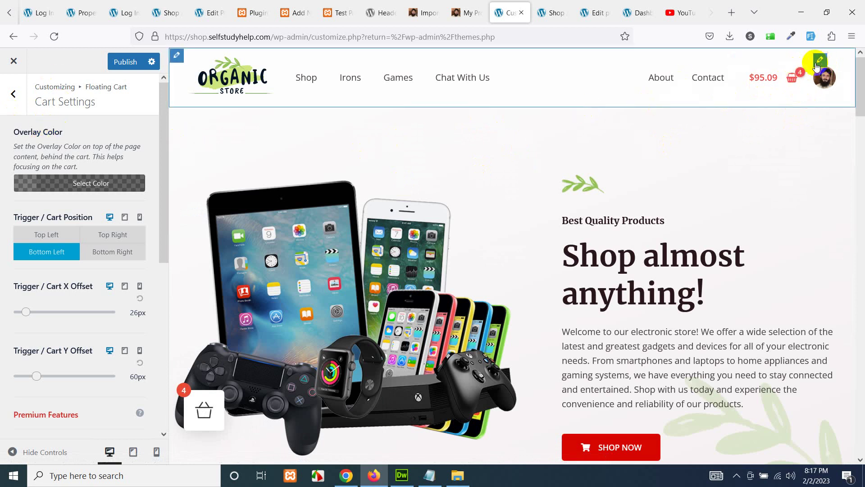
Open the Astra header Account element's settings and scroll down to Logged Out View.
left_click(819, 60)
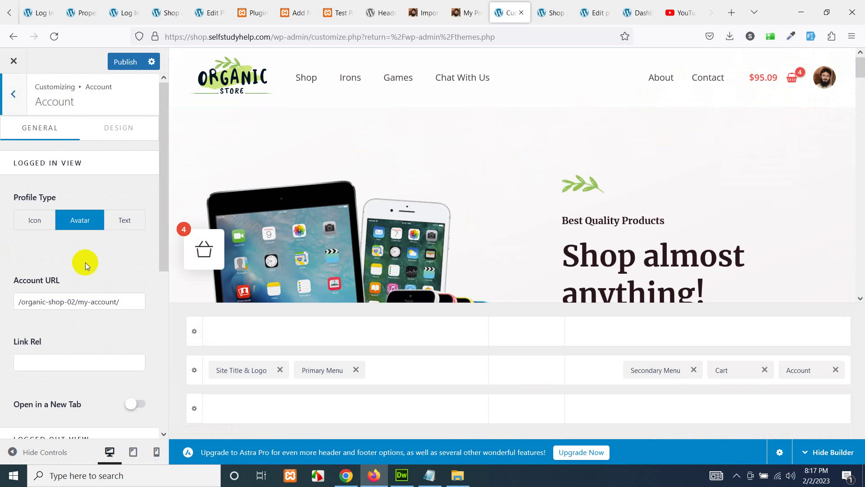
scroll(55, 254, "down", 4)
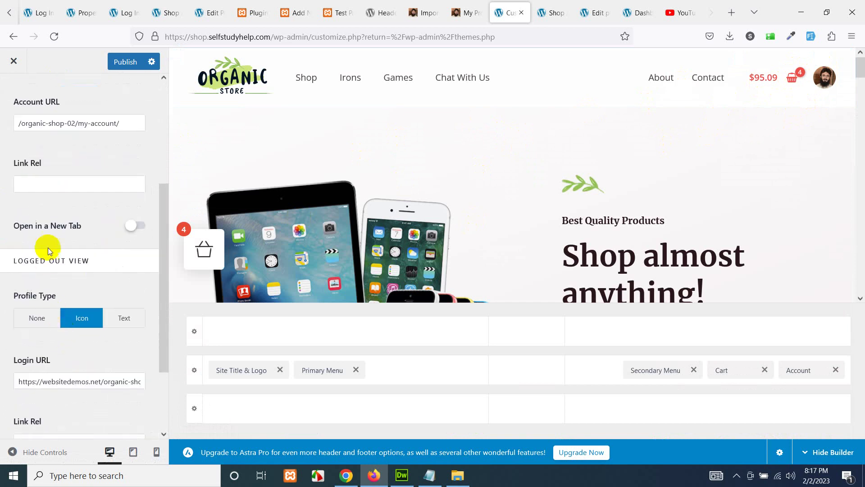
scroll(96, 311, "down", 2)
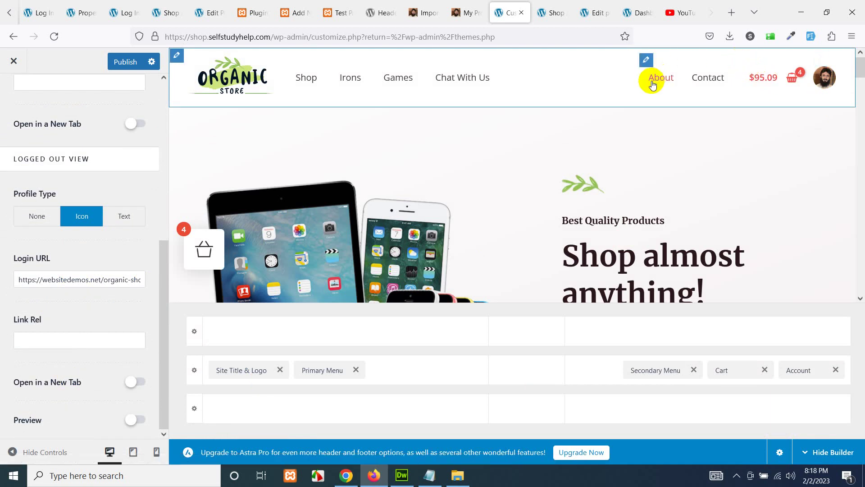
Change the header Cart element's icon to the shopping bag.
left_click(737, 62)
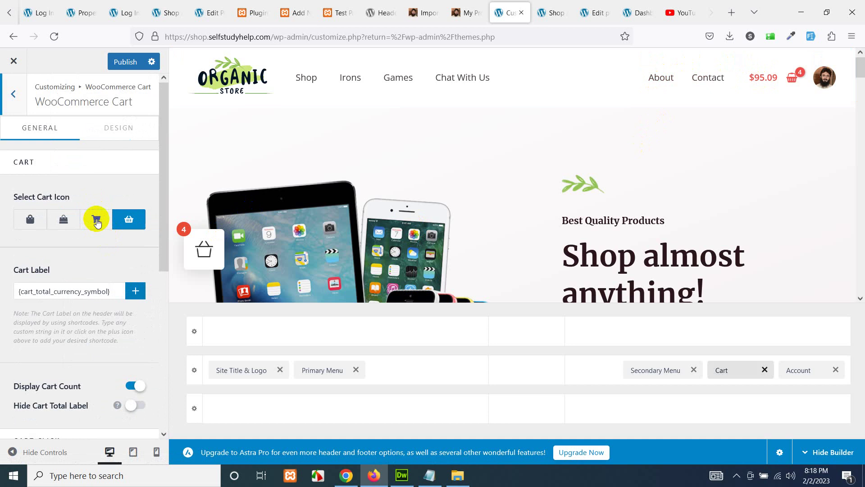
left_click(96, 222)
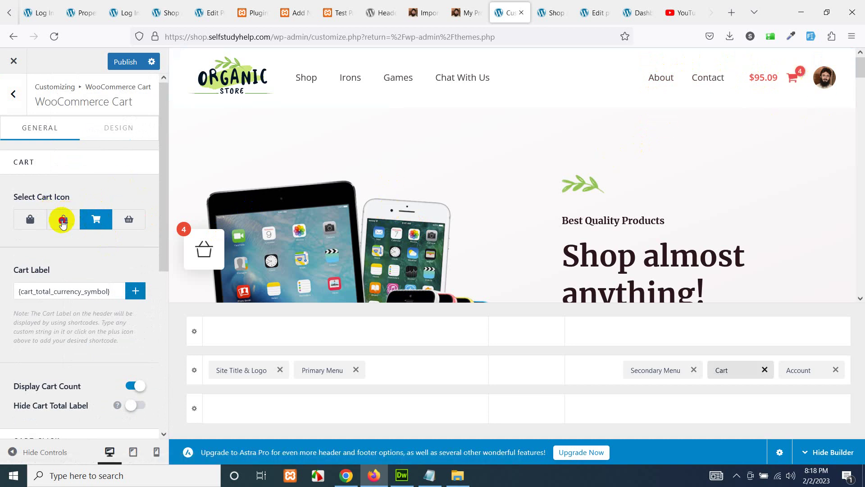
left_click(62, 221)
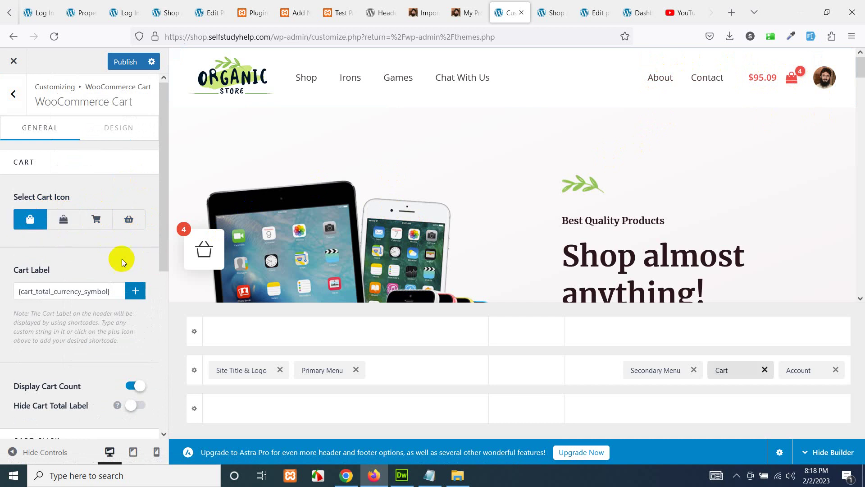
scroll(122, 259, "down", 5)
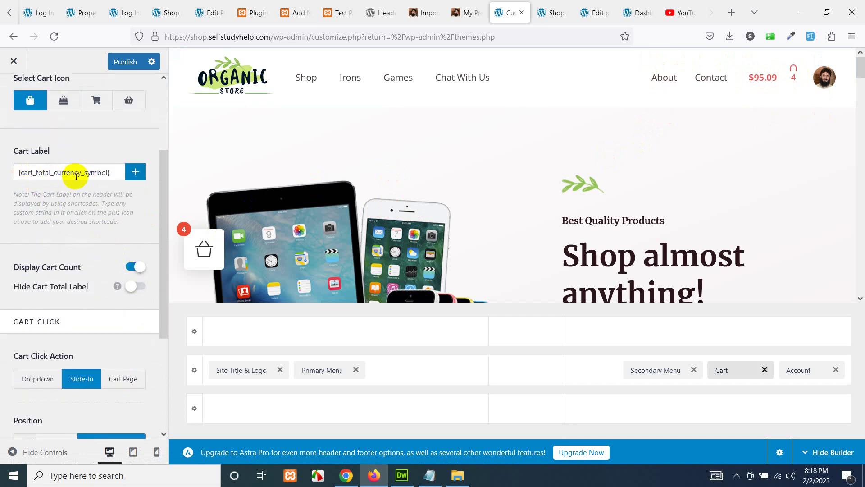
Test the header cart's Slide-In panel in the preview, then return to the Header Builder list.
left_click(796, 79)
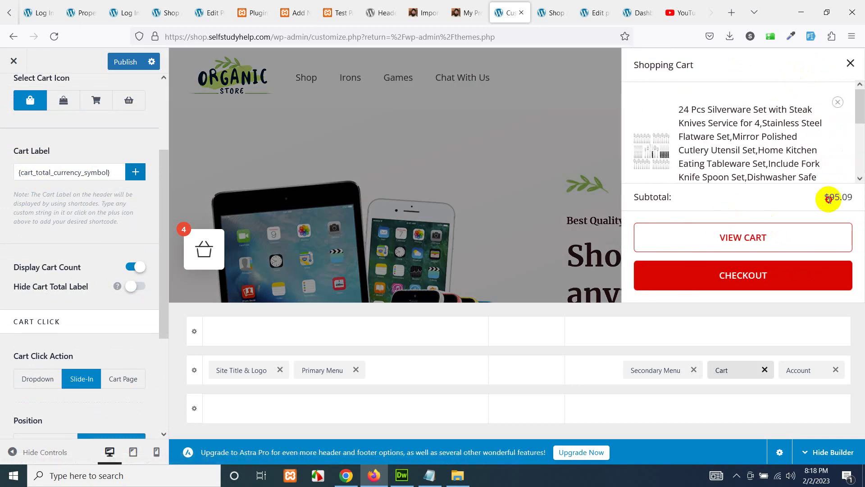
left_click(850, 63)
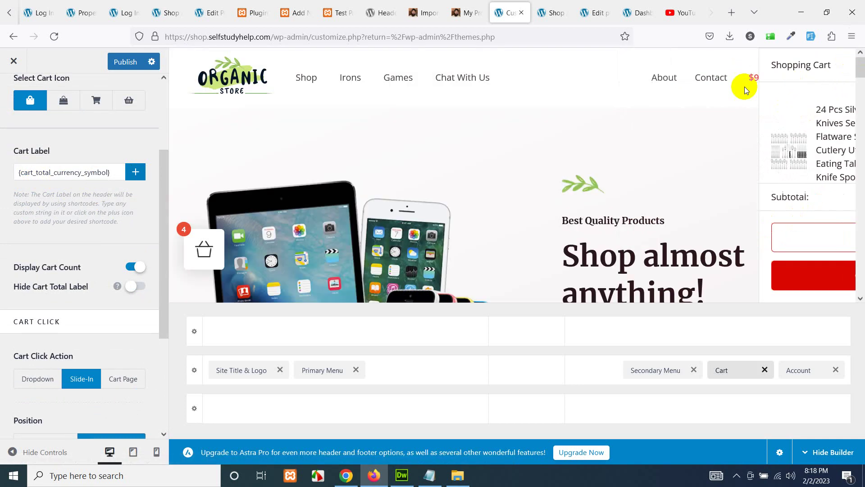
scroll(106, 280, "down", 5)
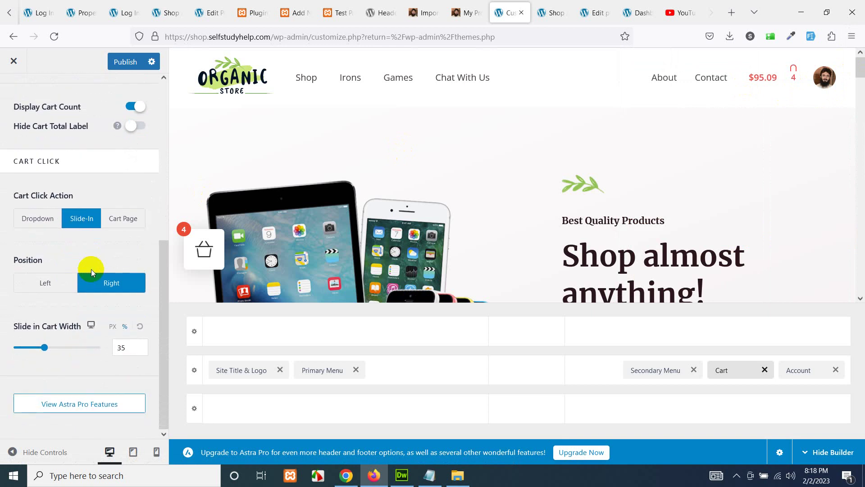
scroll(109, 79, "up", 10)
left_click(13, 94)
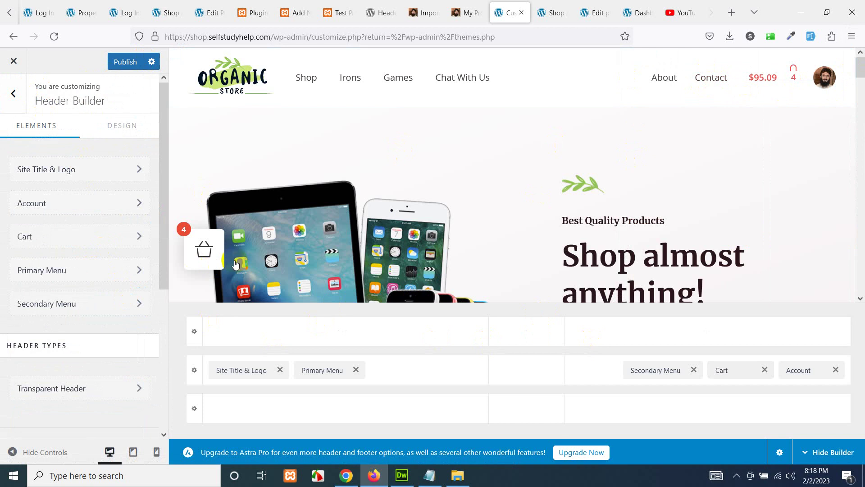
left_click(213, 255)
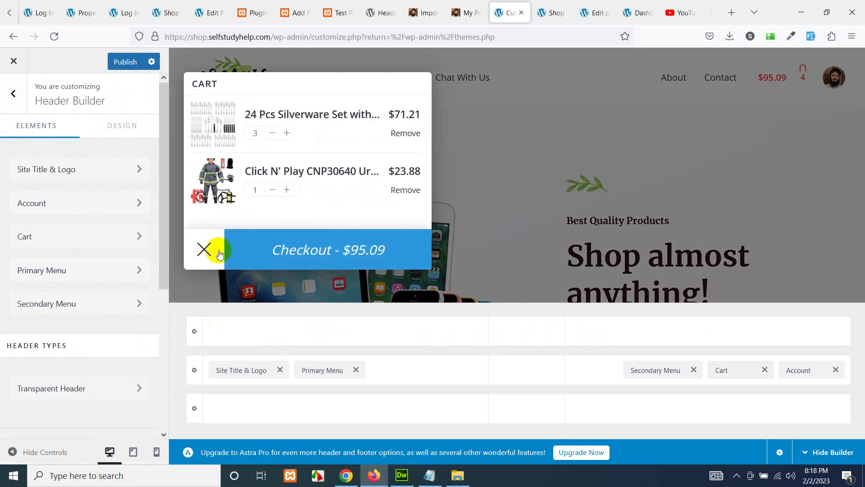
left_click(205, 250)
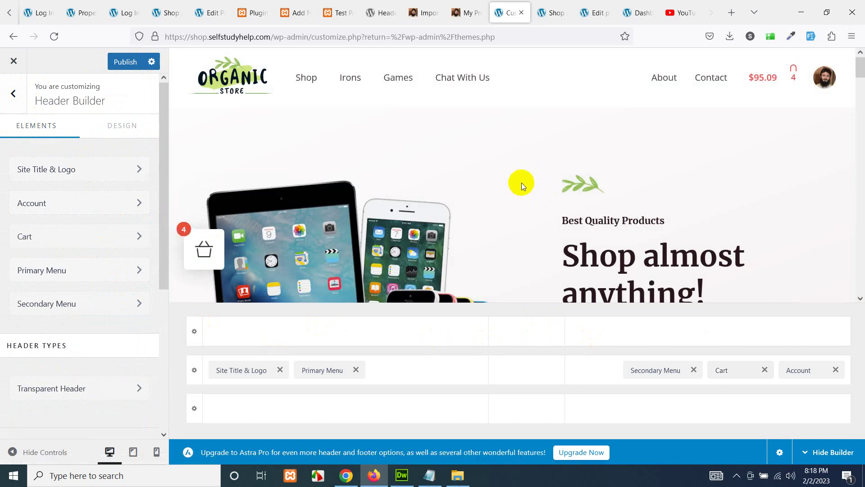